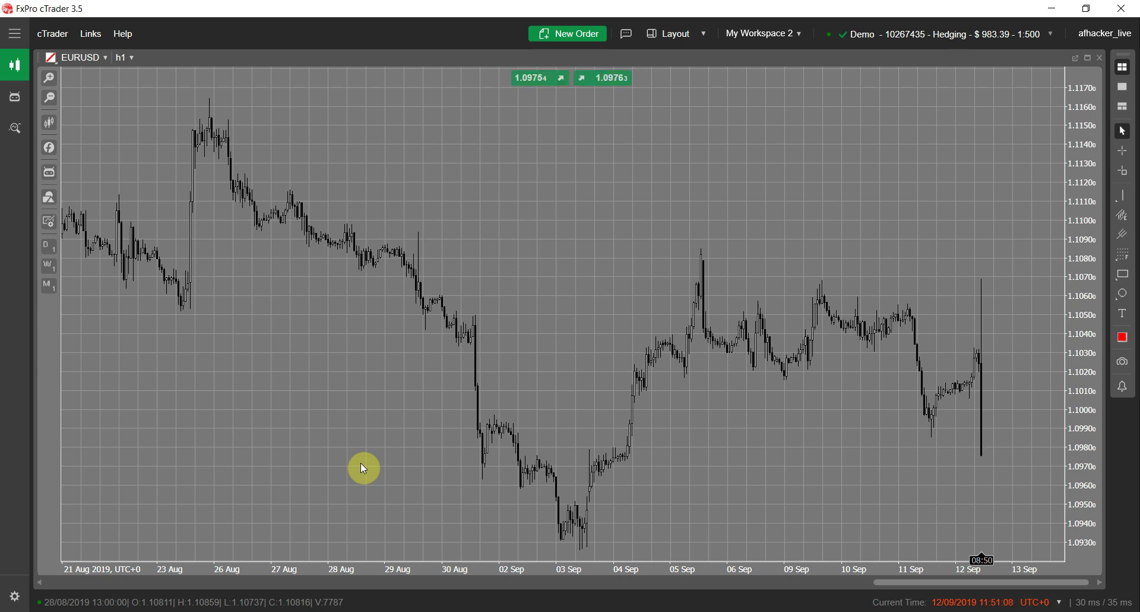
Look through the Standard, Tick, Renko and Range periods available for the EURUSD chart.
right_click(422, 127)
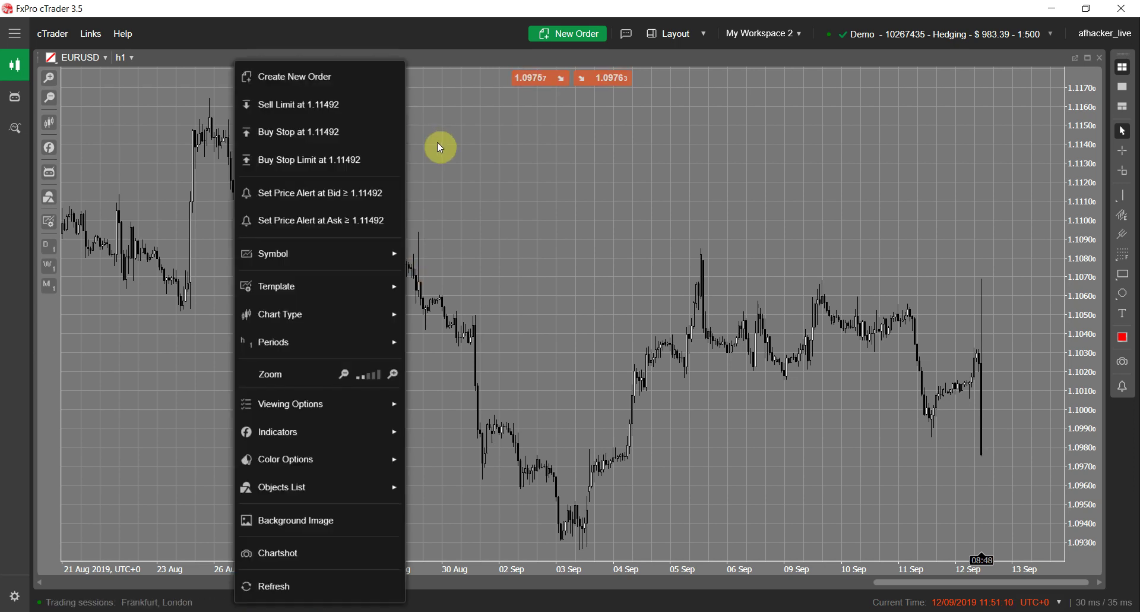
mouse_move(343, 340)
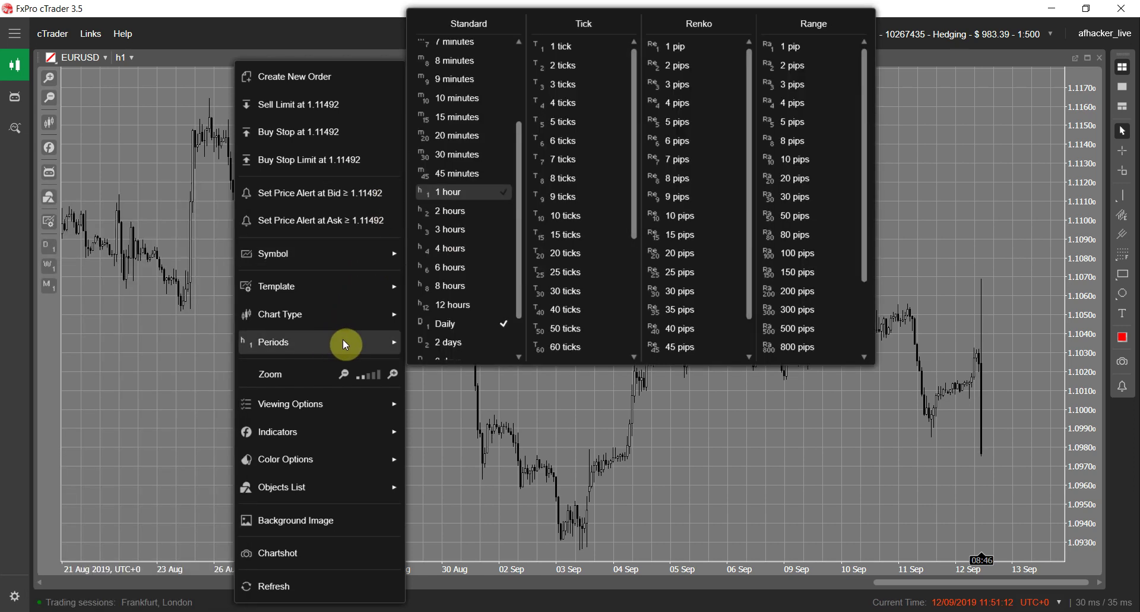
drag(520, 223, 517, 62)
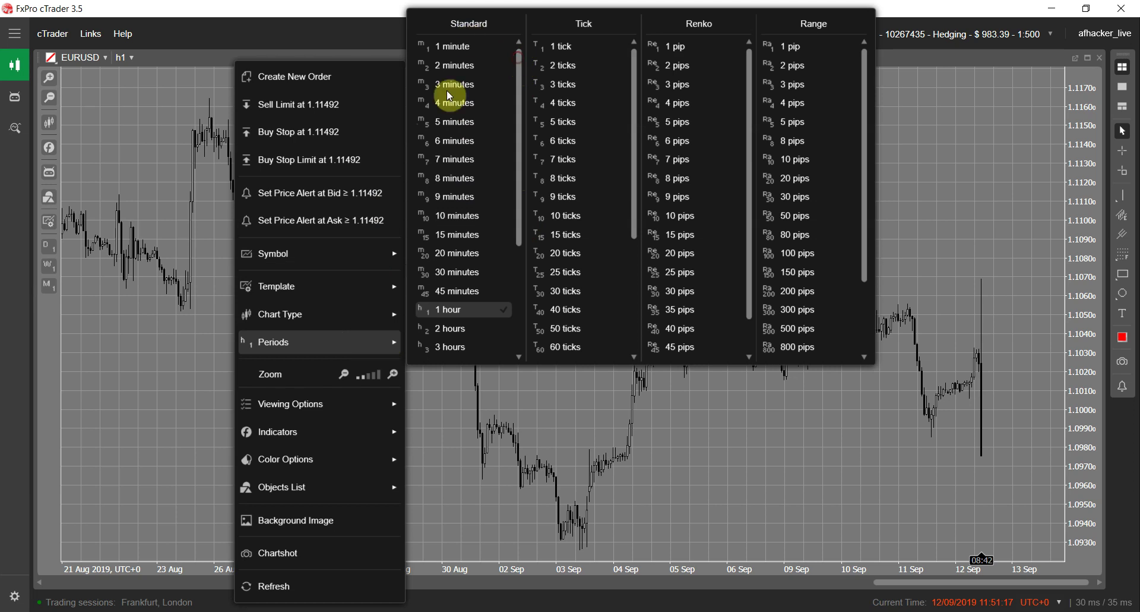
scroll(449, 215, down, 3)
scroll(566, 202, down, 3)
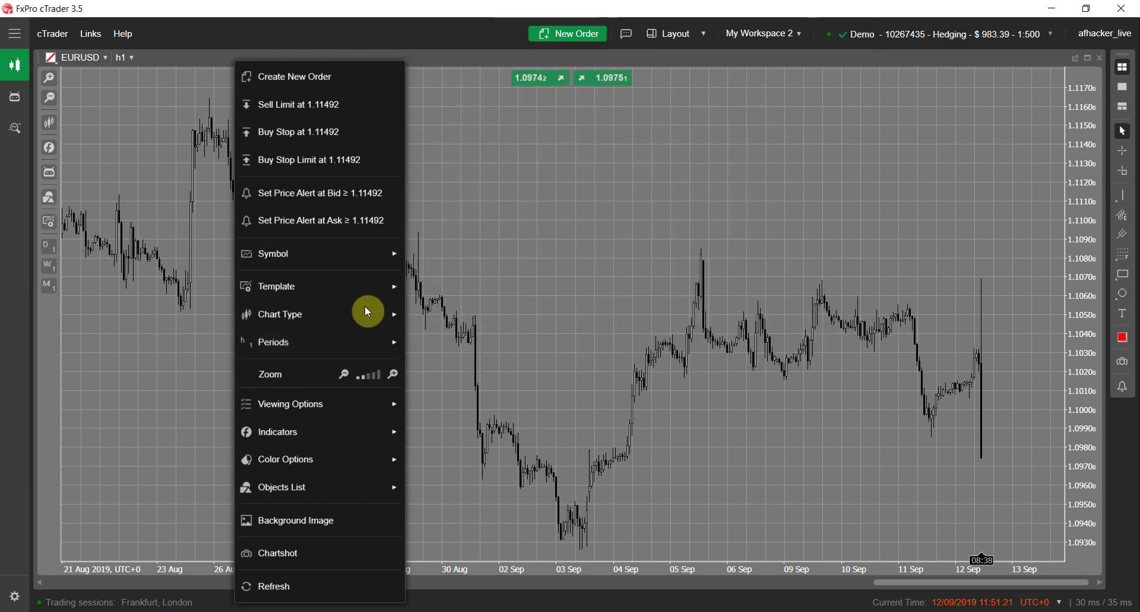
mouse_move(395, 343)
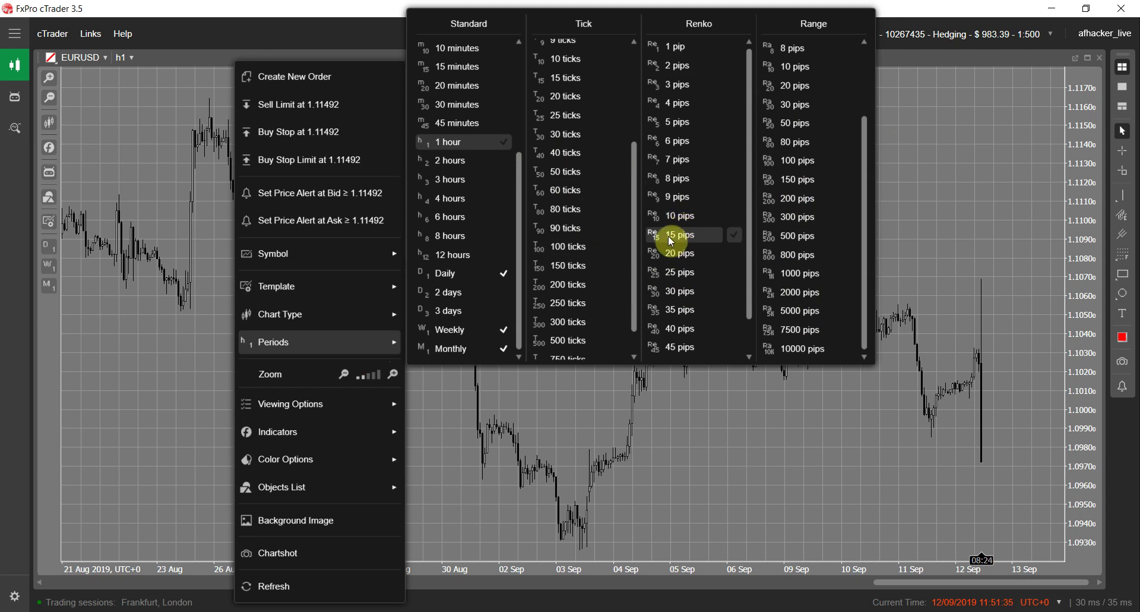
click(925, 202)
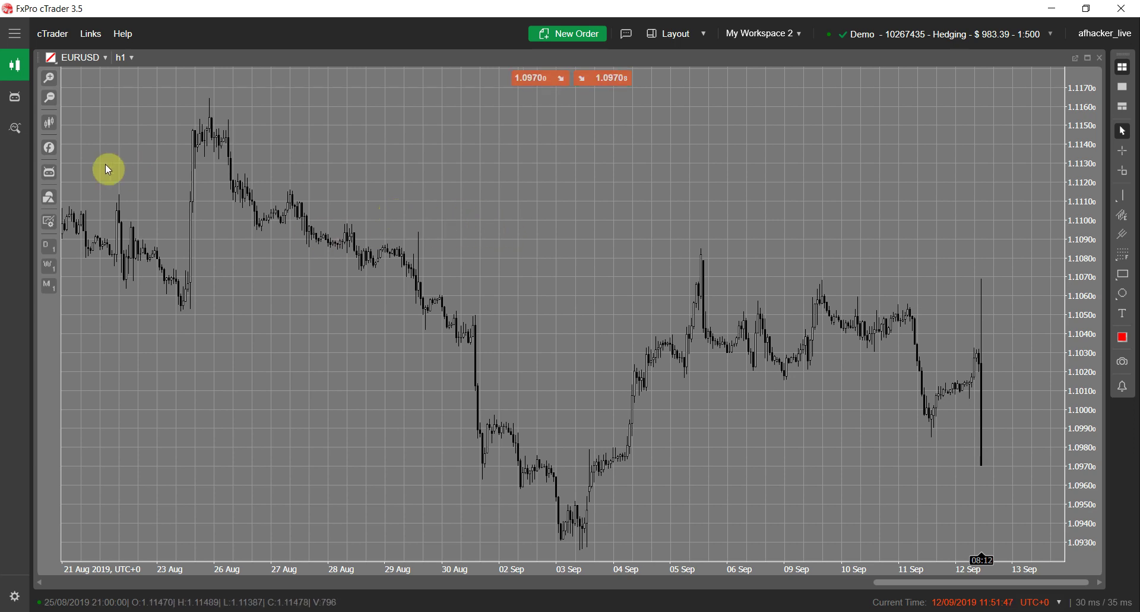
Start adding the Custom Period Chart indicator, based on Time with its period set to 10:00:00.
click(51, 148)
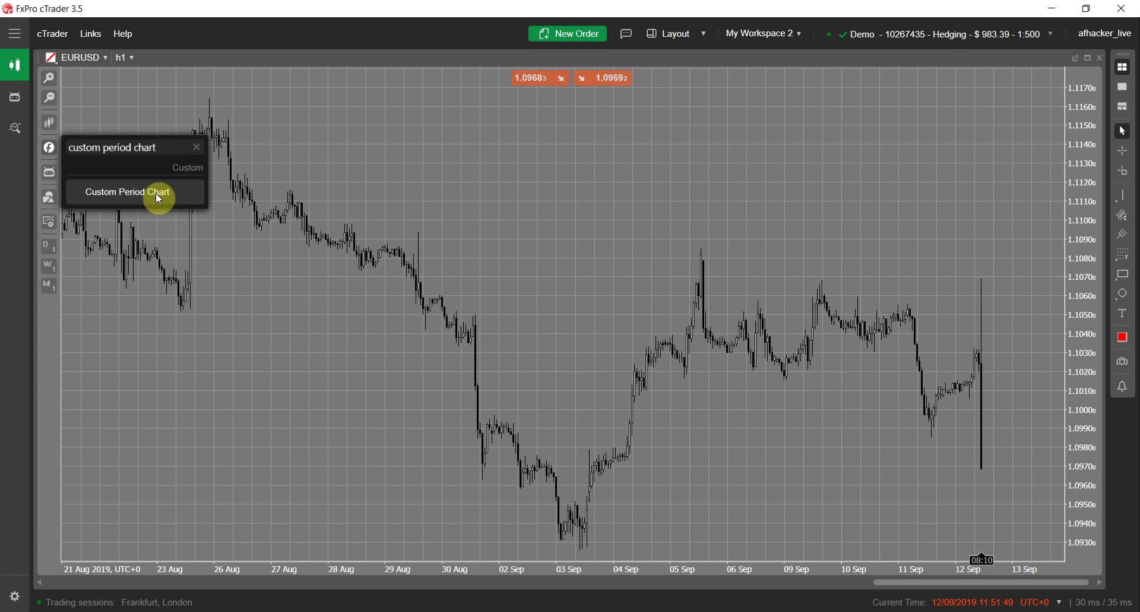
click(123, 193)
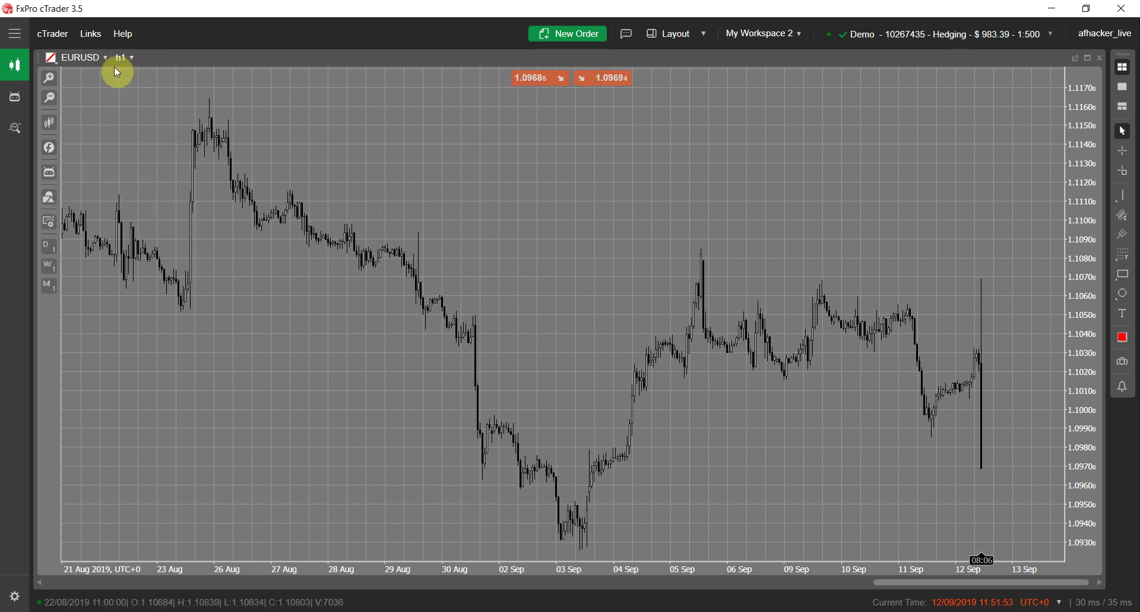
click(49, 148)
click(110, 190)
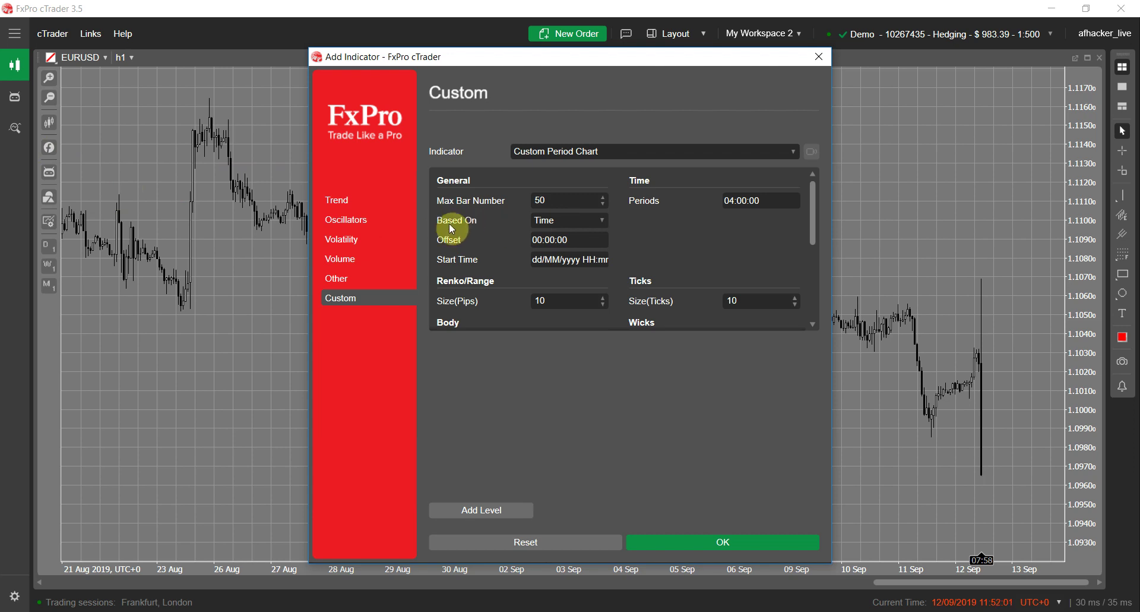
click(539, 221)
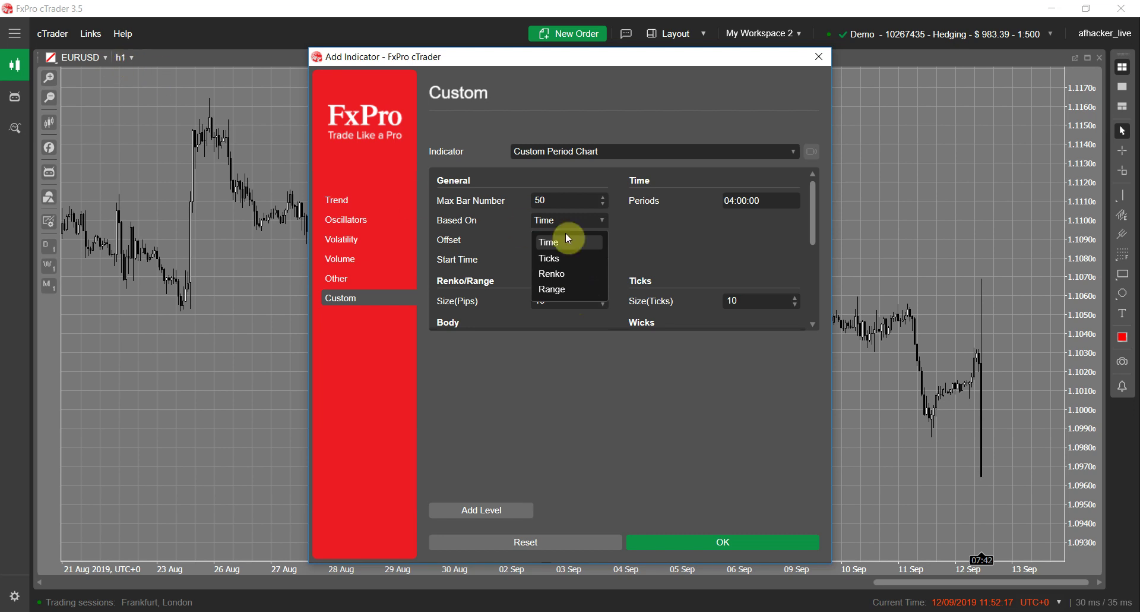
click(563, 248)
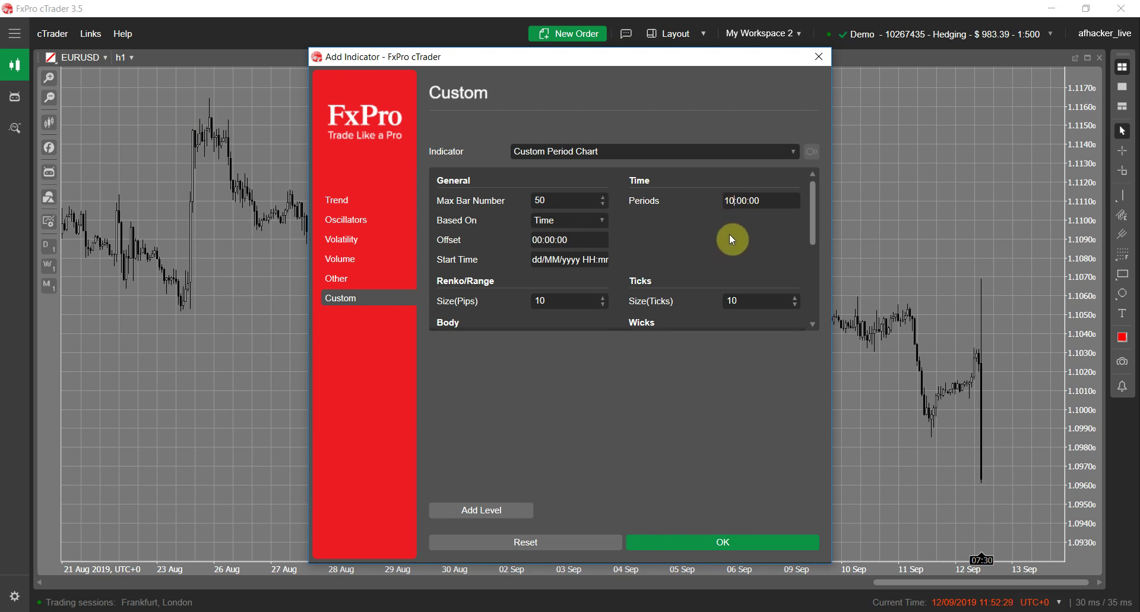
Review the indicator's size, body, wick and maximum timeframe settings, and add it to the EURUSD chart.
drag(814, 227, 828, 265)
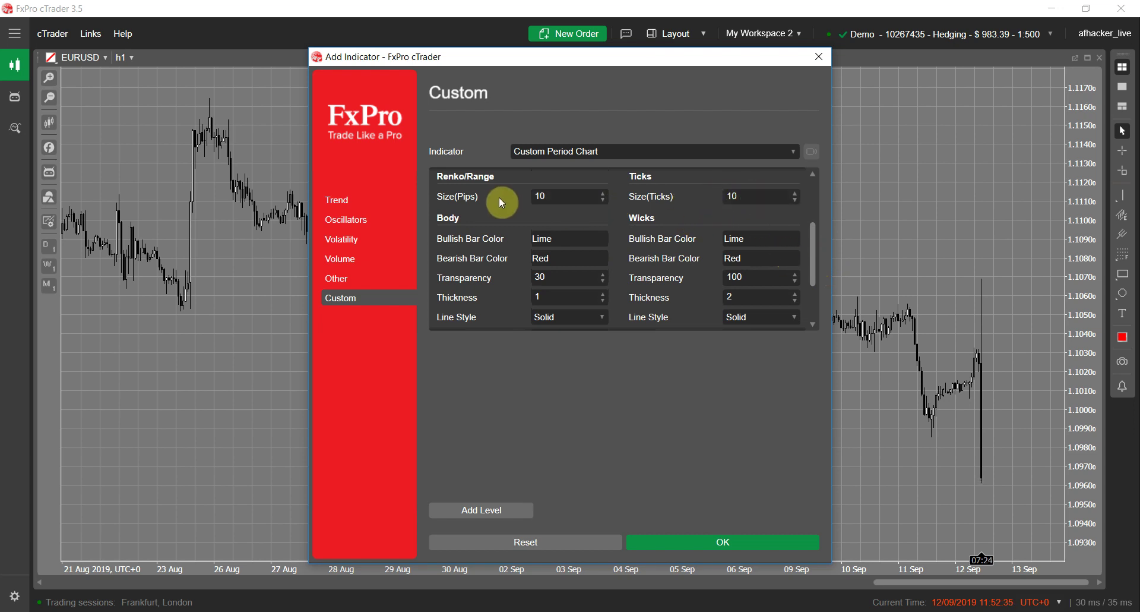
drag(812, 258, 837, 244)
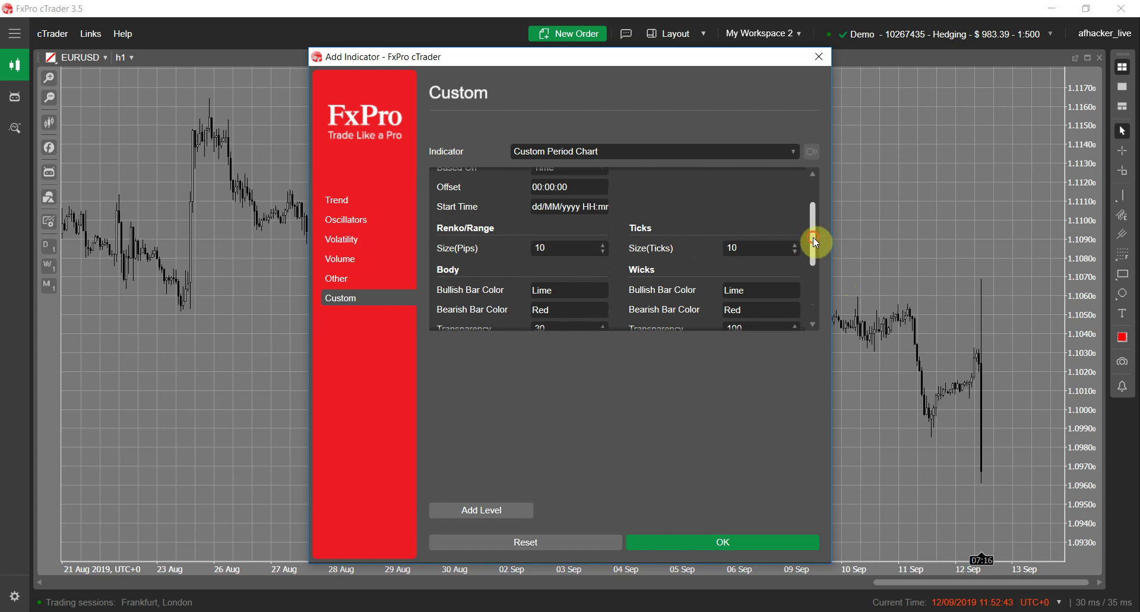
drag(813, 237, 816, 271)
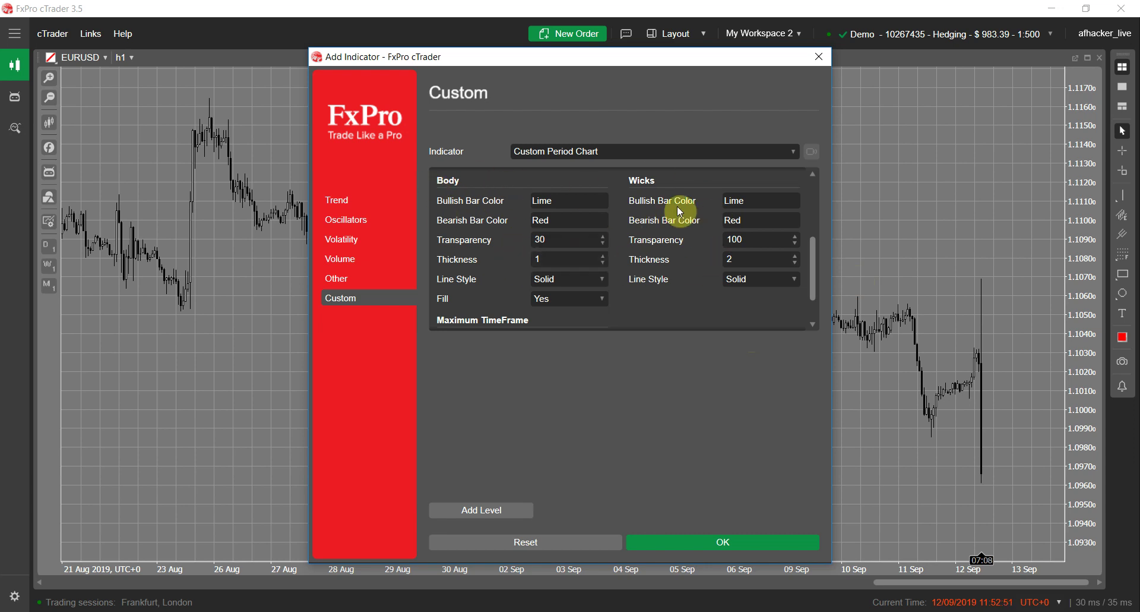
drag(549, 241, 509, 245)
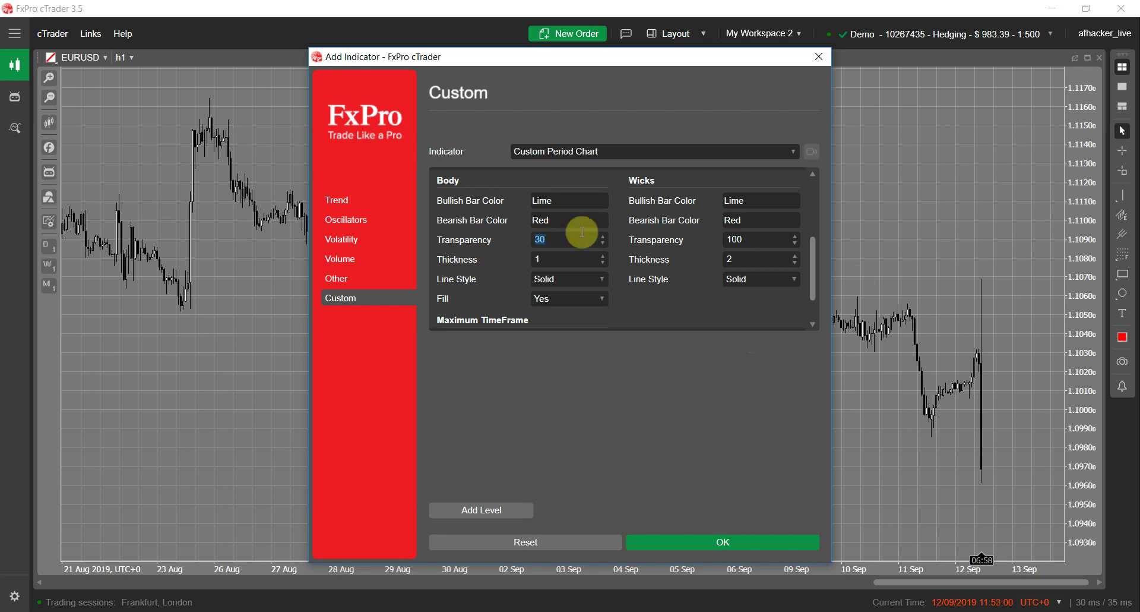
scroll(814, 276, down, 2)
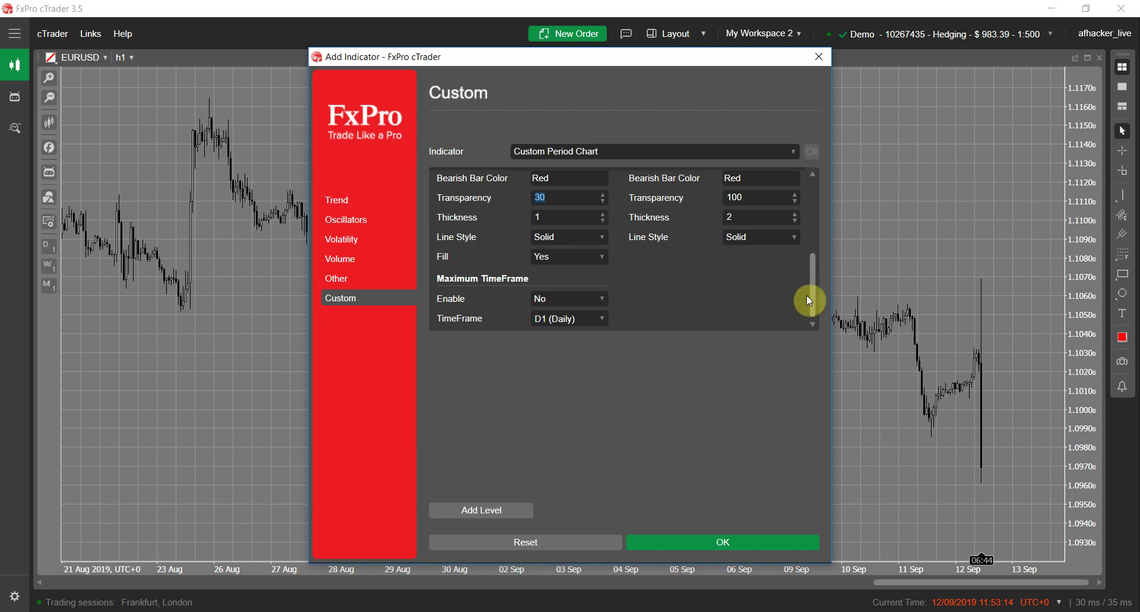
scroll(813, 297, up, 5)
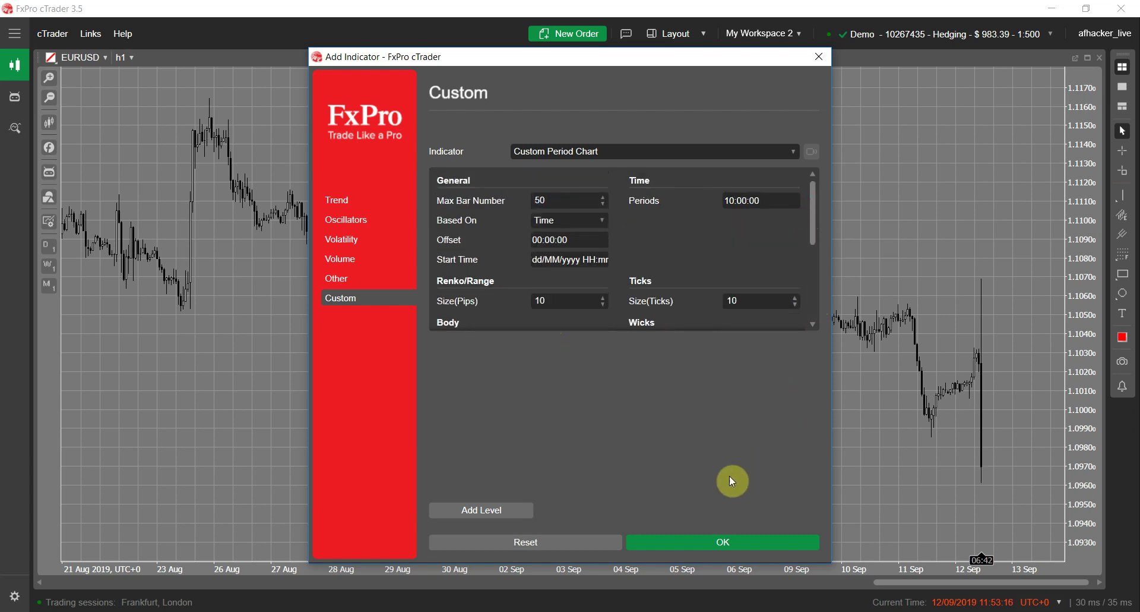
click(710, 548)
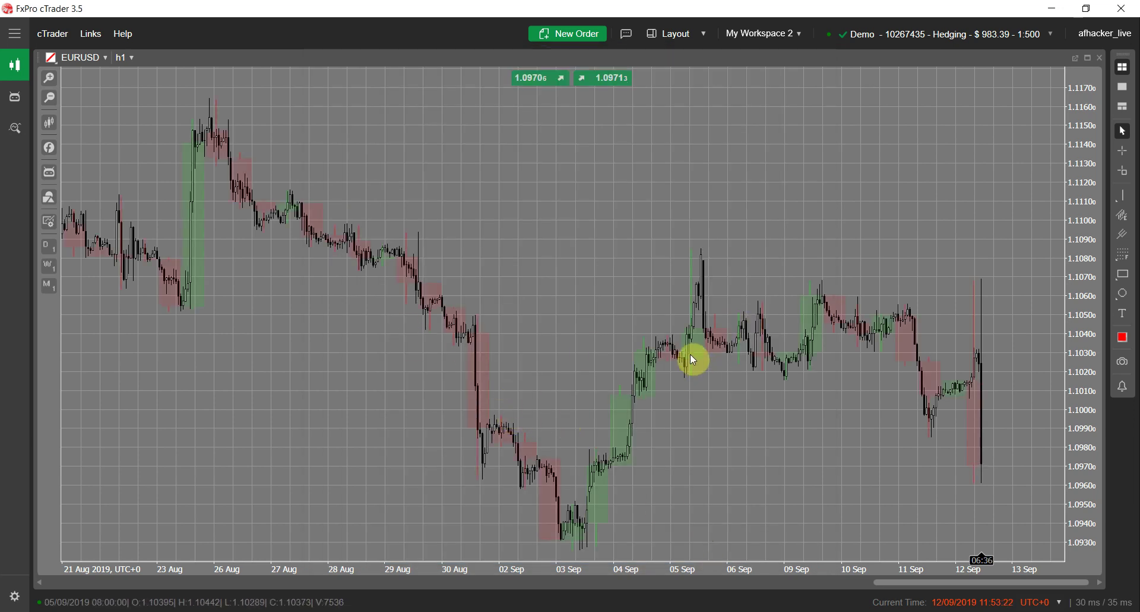
Inspect the custom 10-hour candles over the hourly bars, and switch the chart to the 10-pip Renko period.
click(50, 80)
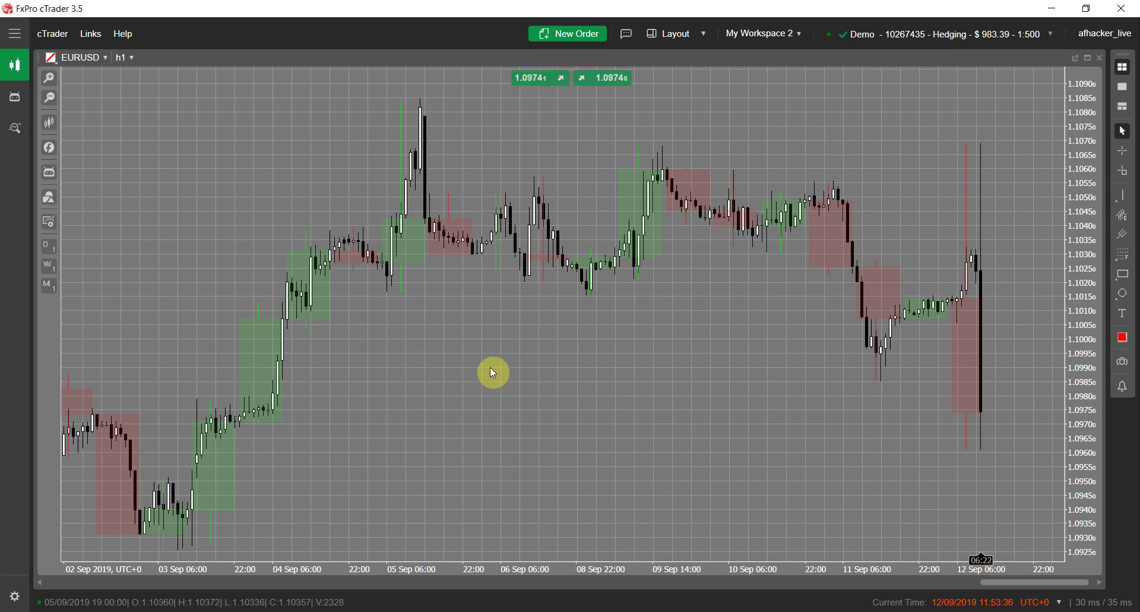
click(56, 101)
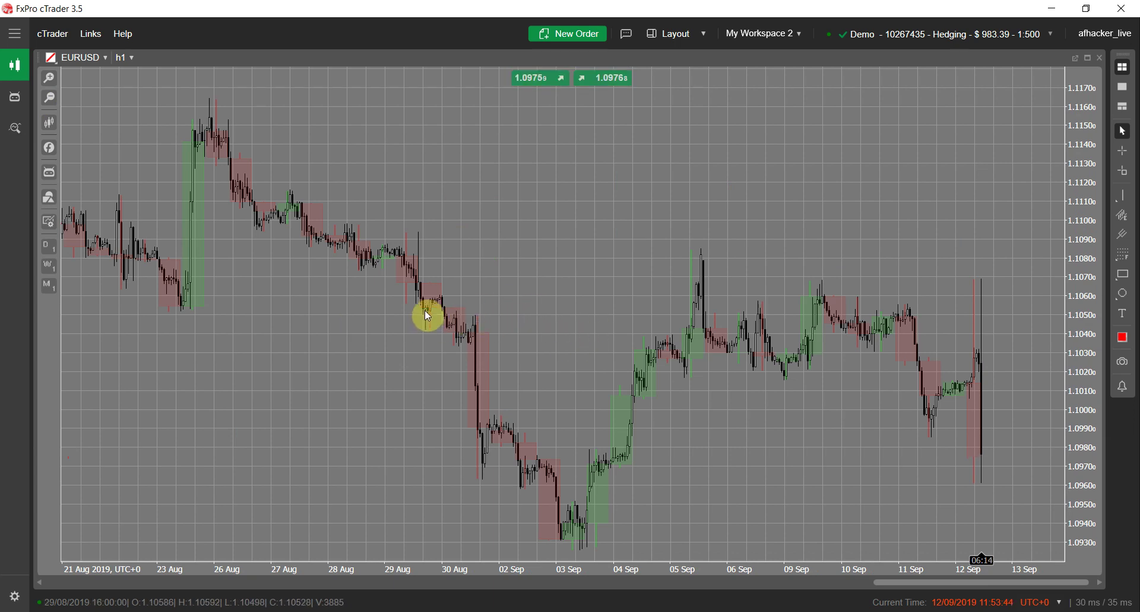
drag(480, 289, 619, 303)
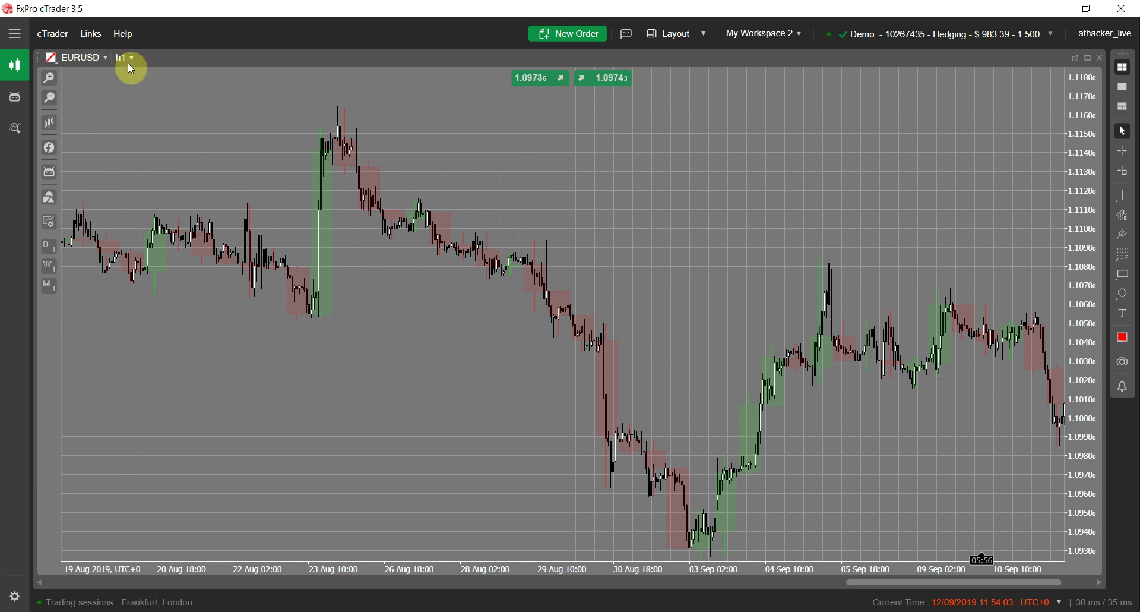
drag(608, 235, 433, 212)
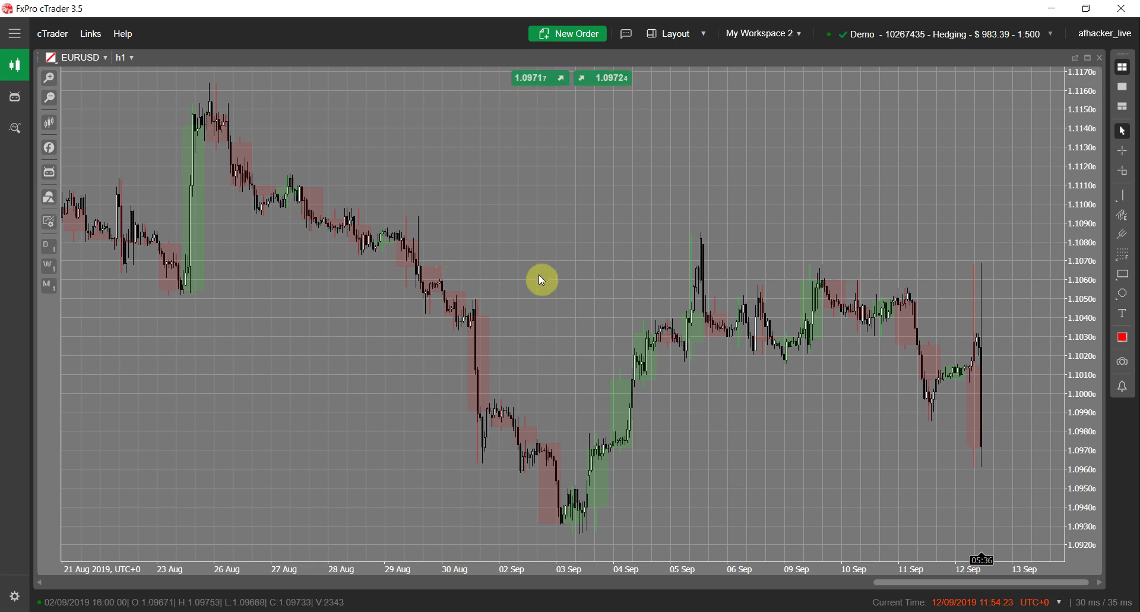
drag(305, 349, 596, 377)
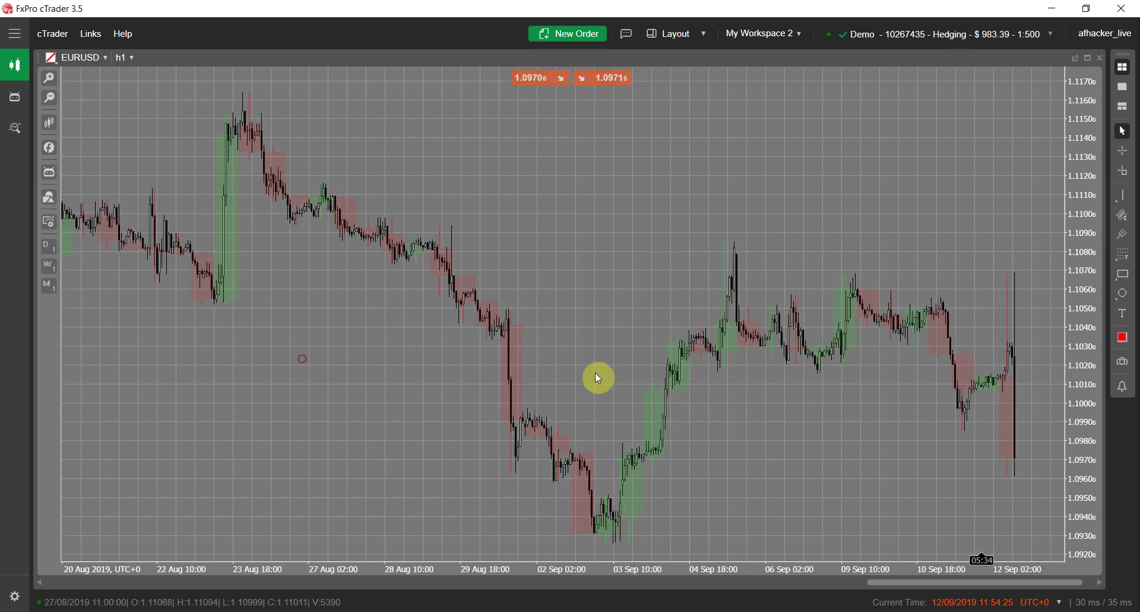
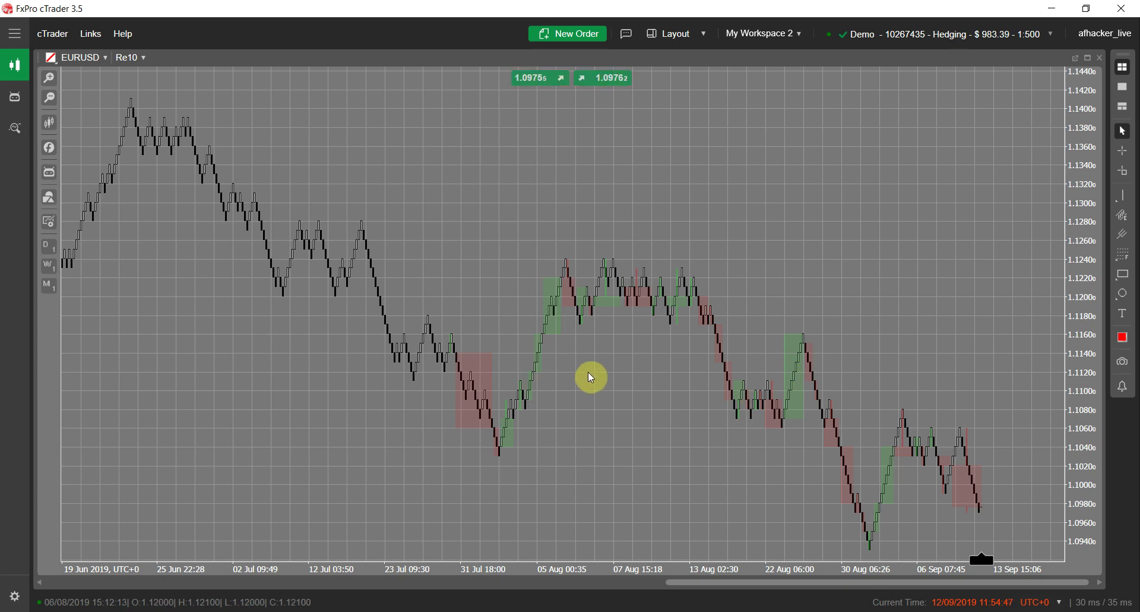
Open the Custom Period Chart indicator's settings from the chart and base it on Renko.
click(49, 80)
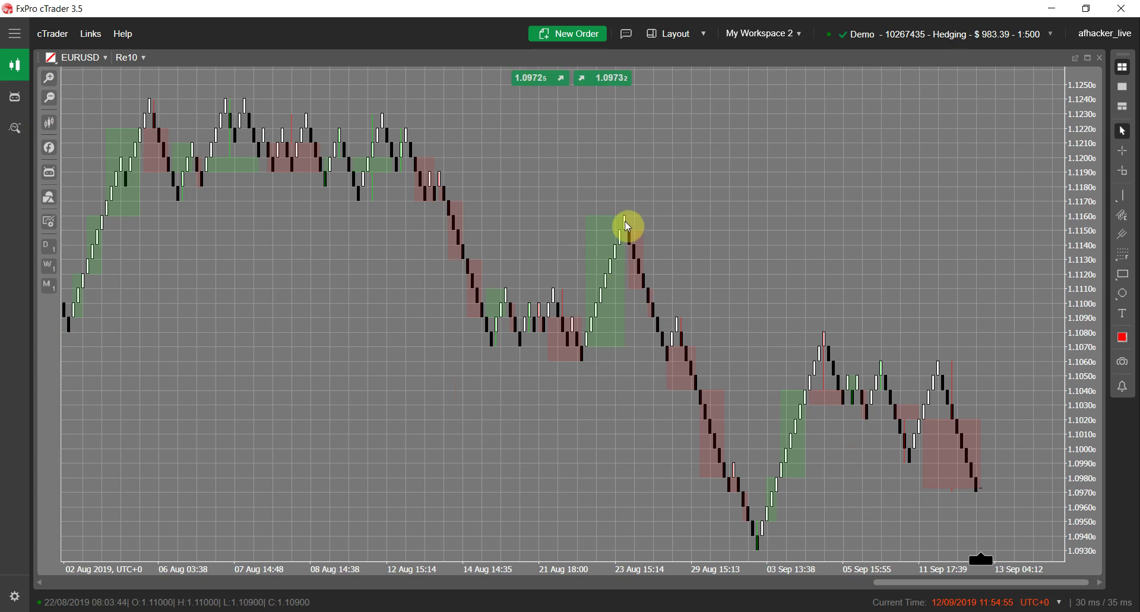
right_click(754, 211)
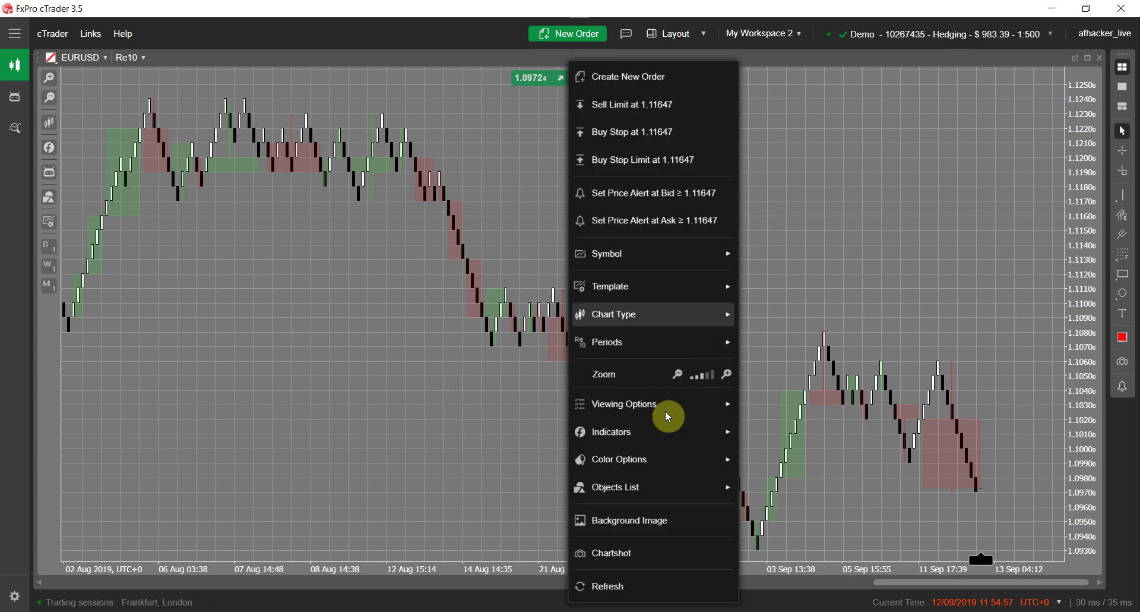
mouse_move(613, 494)
mouse_move(501, 485)
click(446, 484)
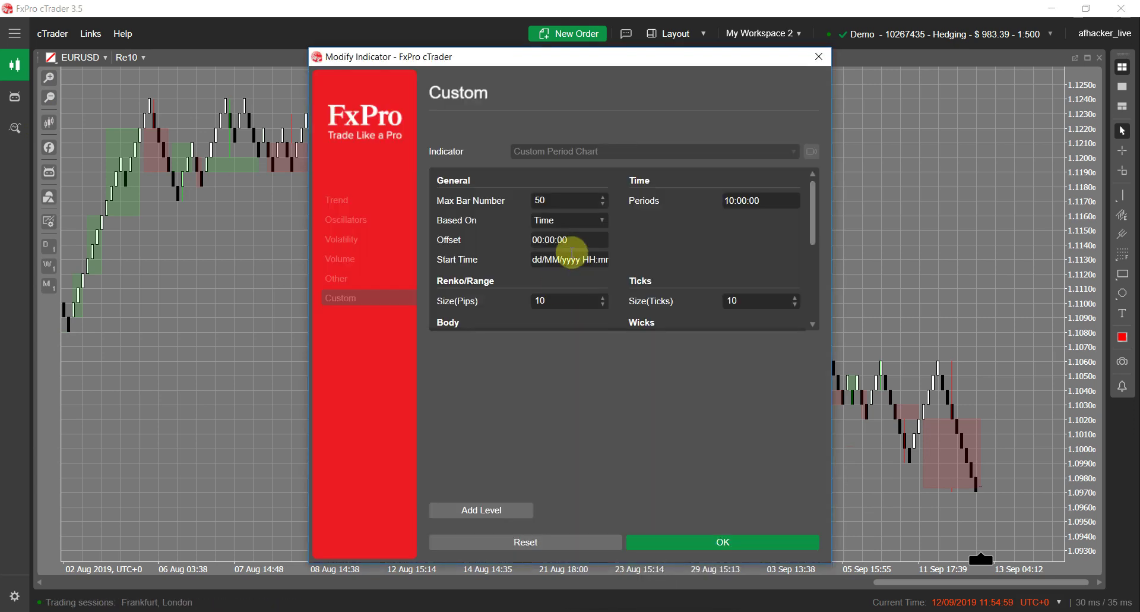
click(559, 228)
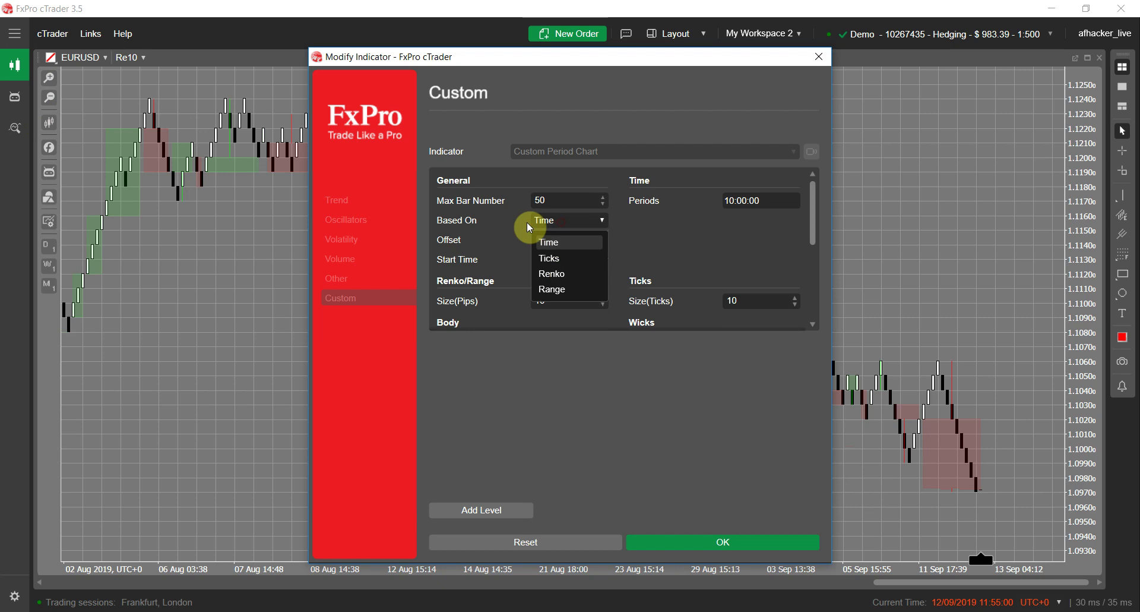
click(567, 276)
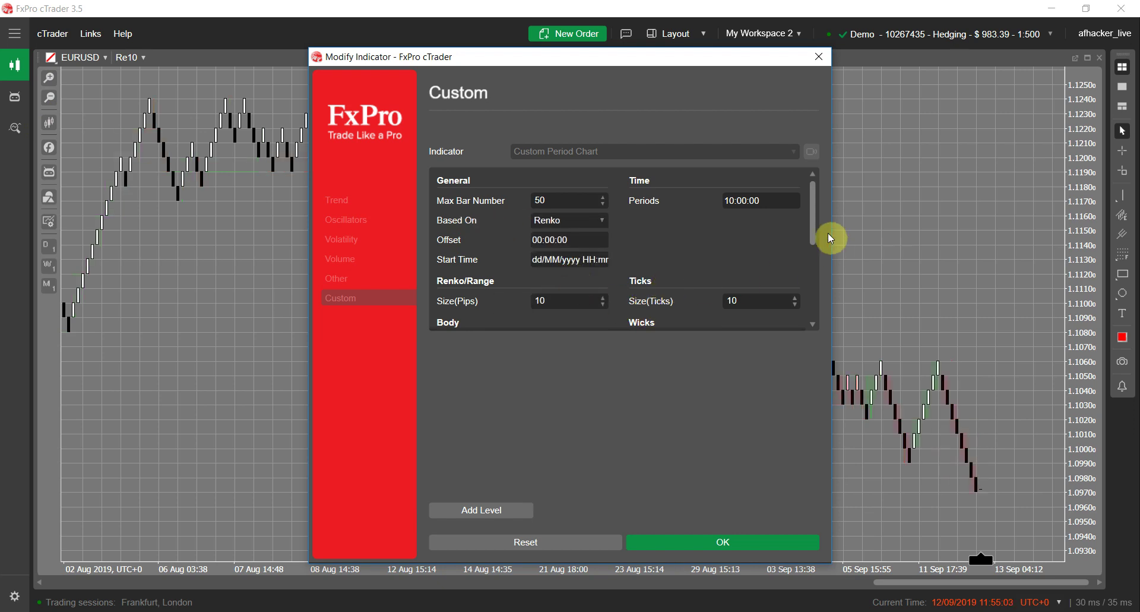
Set the indicator's Renko/Range size to 50 pips, apply it and inspect the larger Renko blocks across the chart.
drag(816, 231, 825, 257)
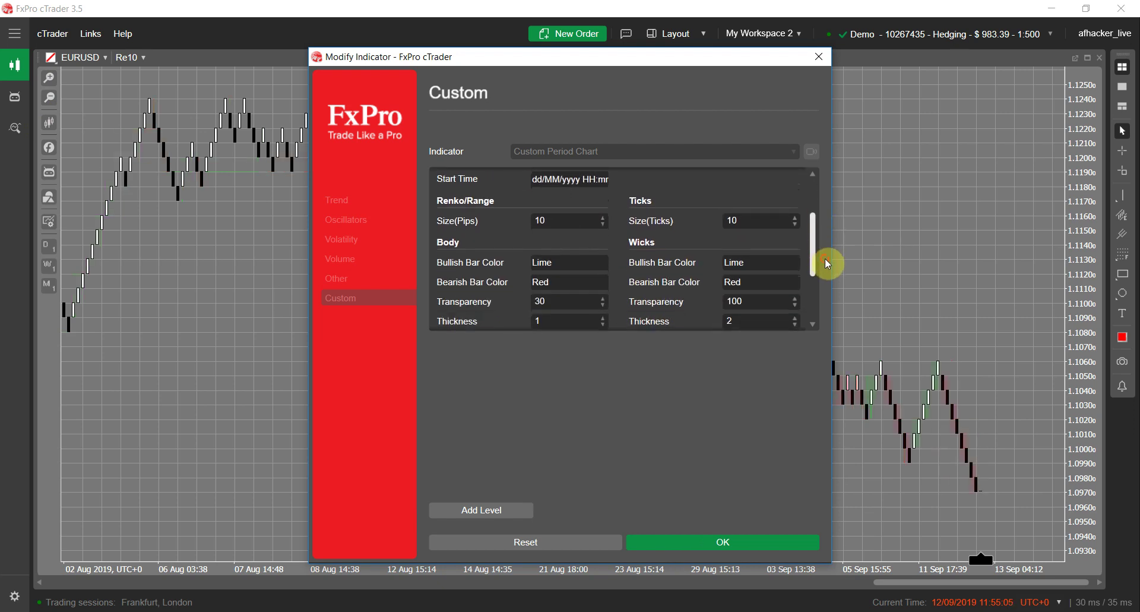
click(552, 221)
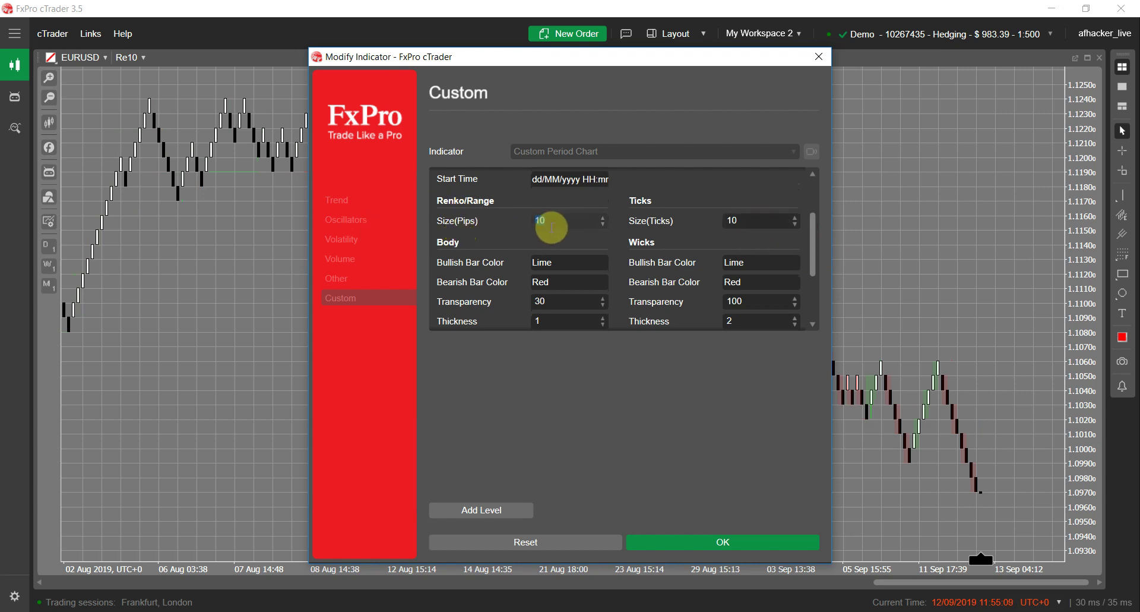
click(578, 221)
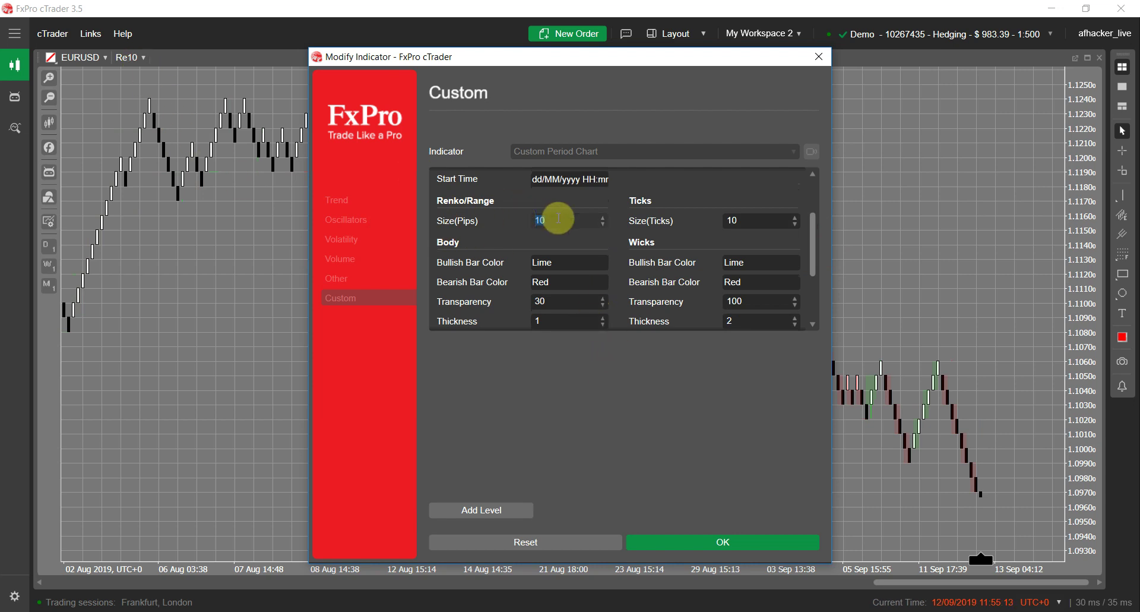
text(30)
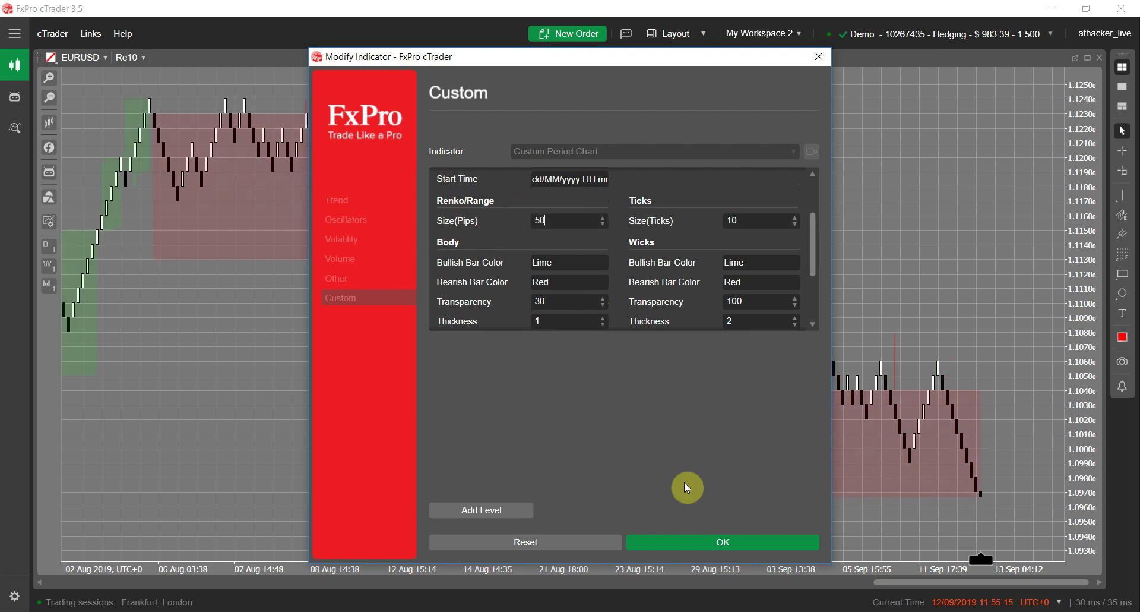
click(699, 541)
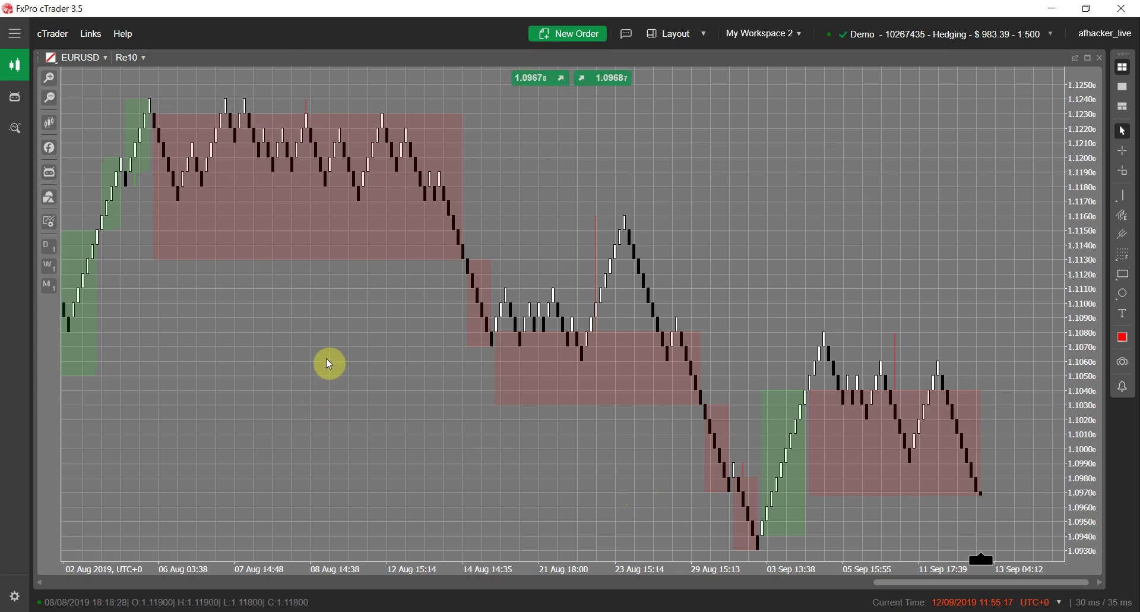
click(53, 101)
click(51, 101)
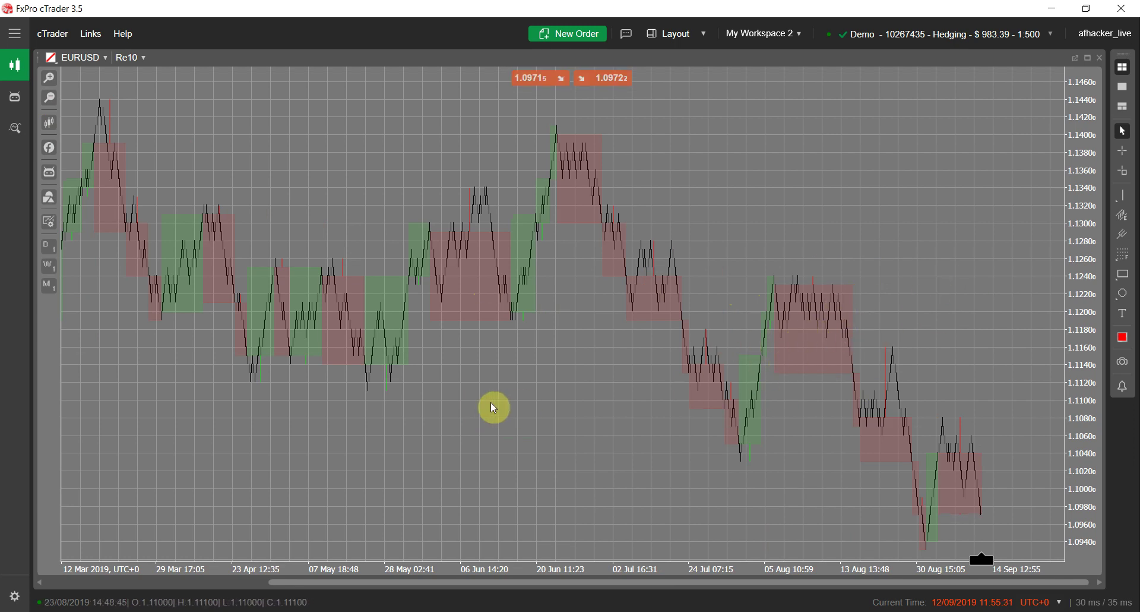
Inspect the 50-pip Renko overlay in earlier and recent price history, and switch the chart to the 20-tick period.
click(524, 419)
drag(677, 407, 587, 460)
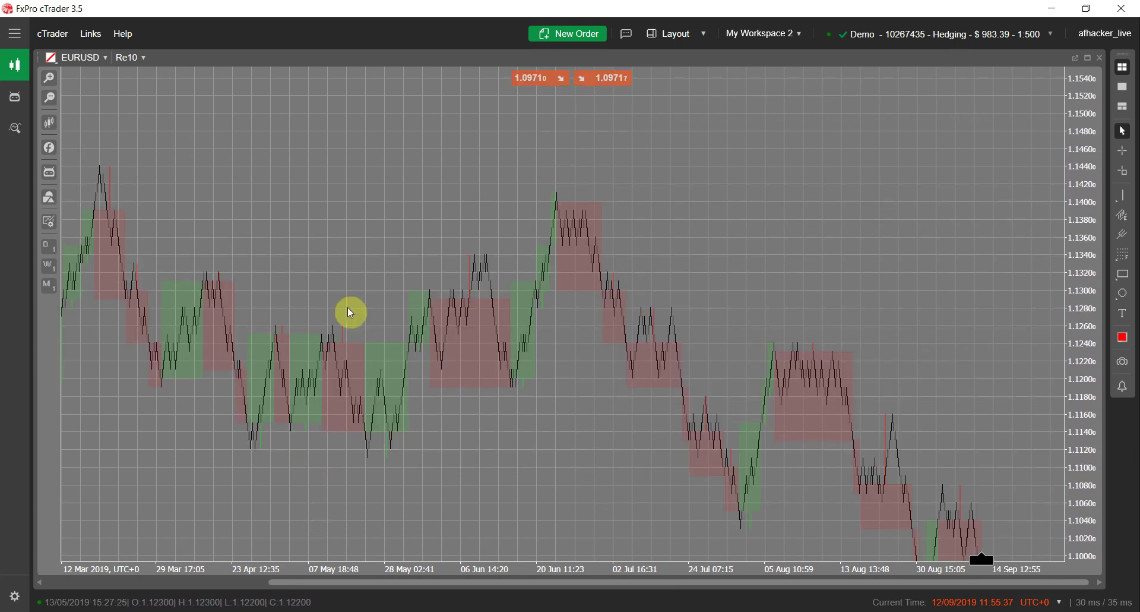
click(49, 78)
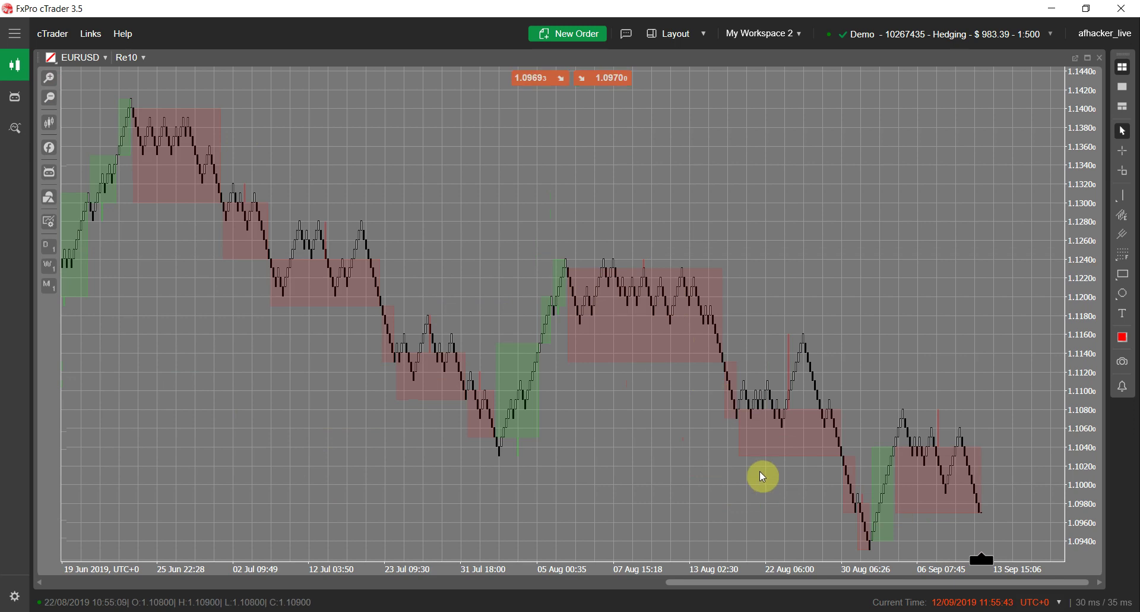
click(448, 249)
drag(493, 256, 687, 421)
click(134, 57)
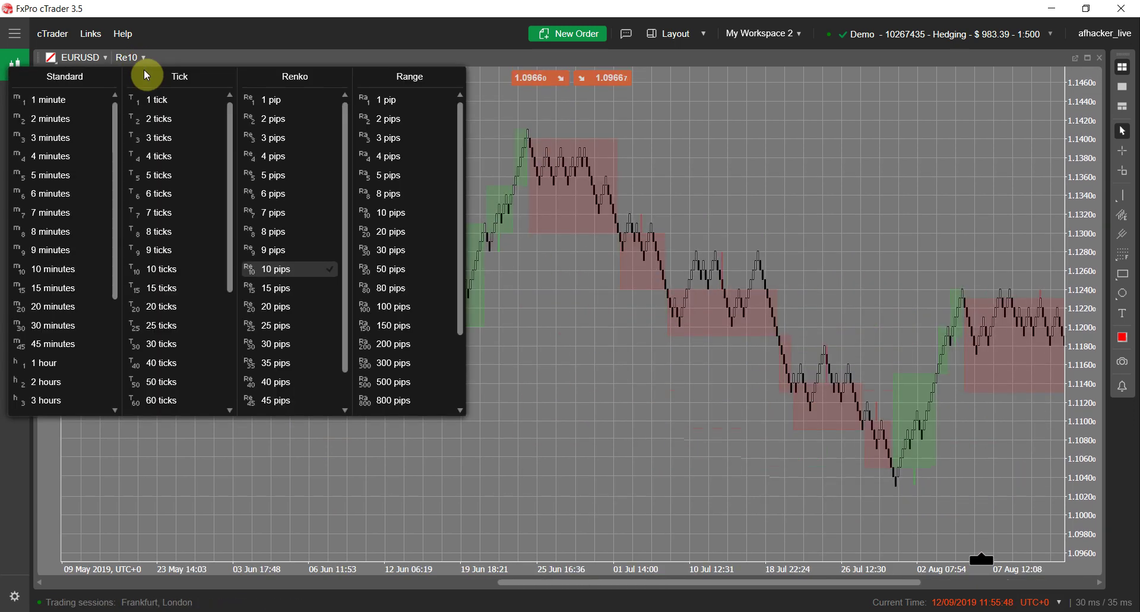
click(170, 307)
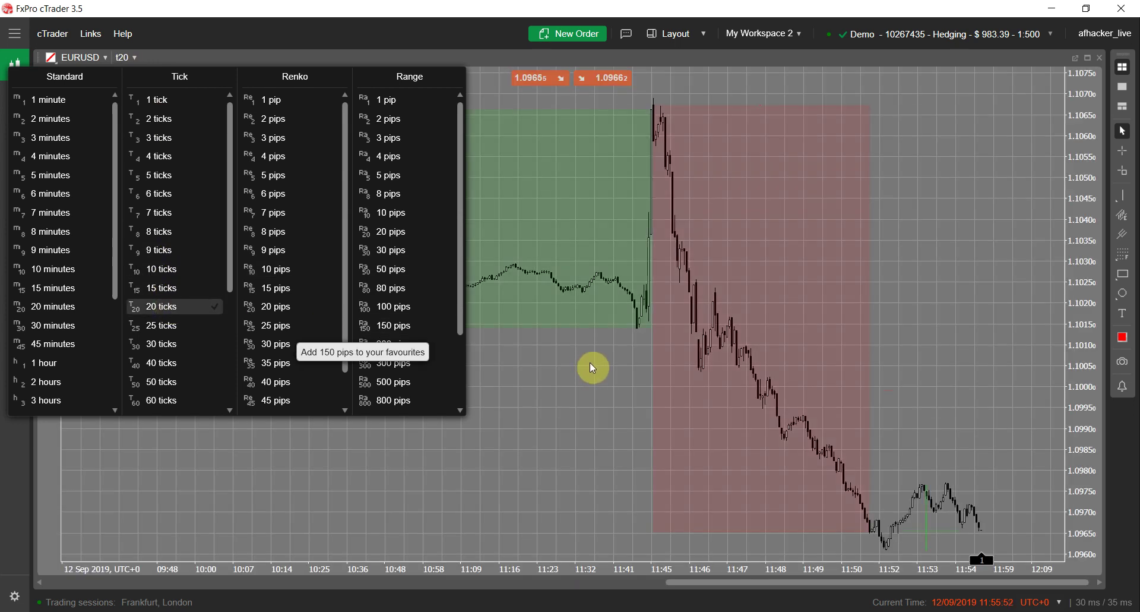
click(537, 379)
Base the Custom Period Chart indicator on Ticks and close its settings.
right_click(538, 382)
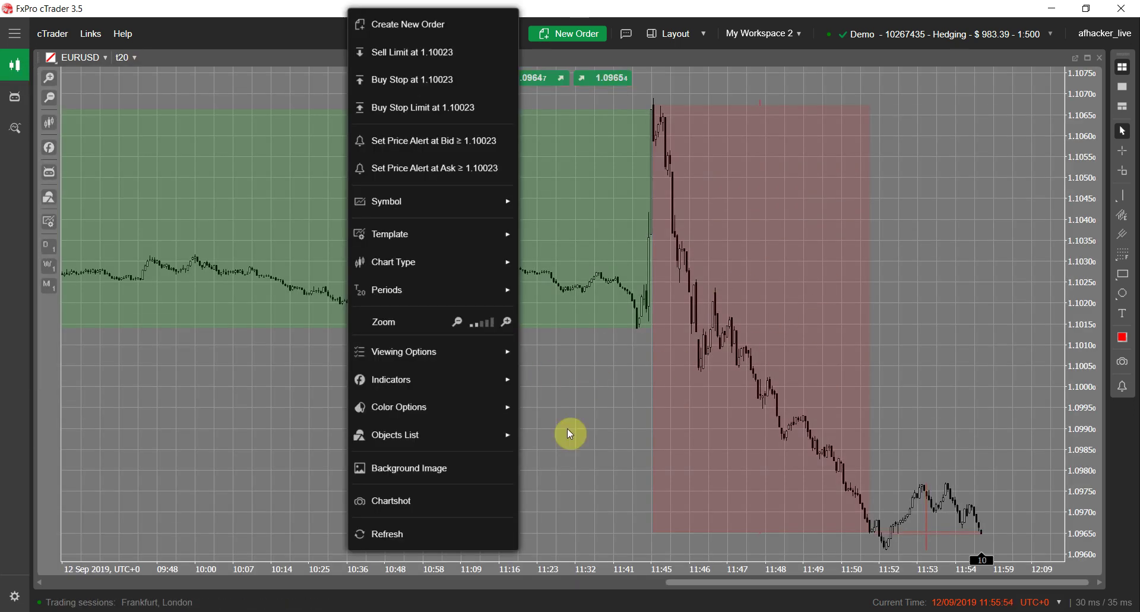
mouse_move(435, 440)
mouse_move(289, 449)
click(209, 440)
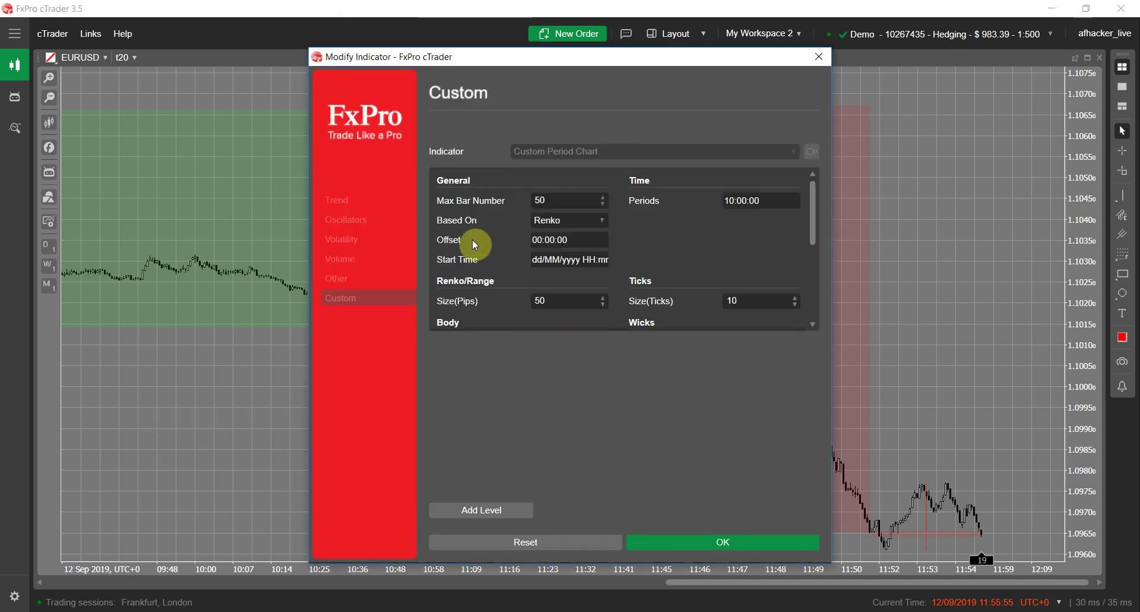
click(576, 220)
click(549, 258)
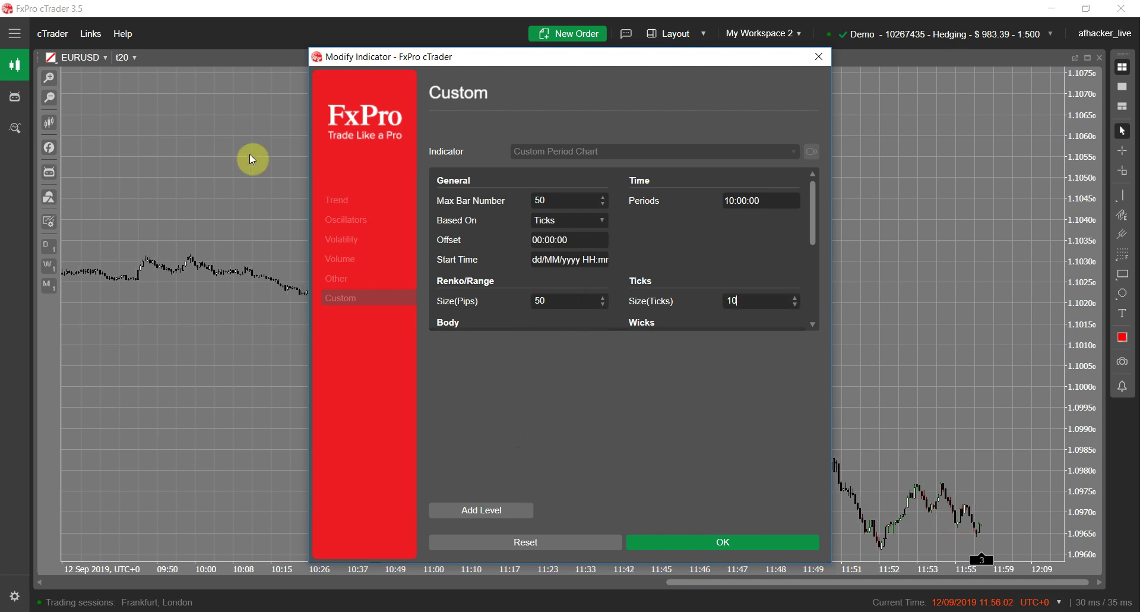
double_click(752, 300)
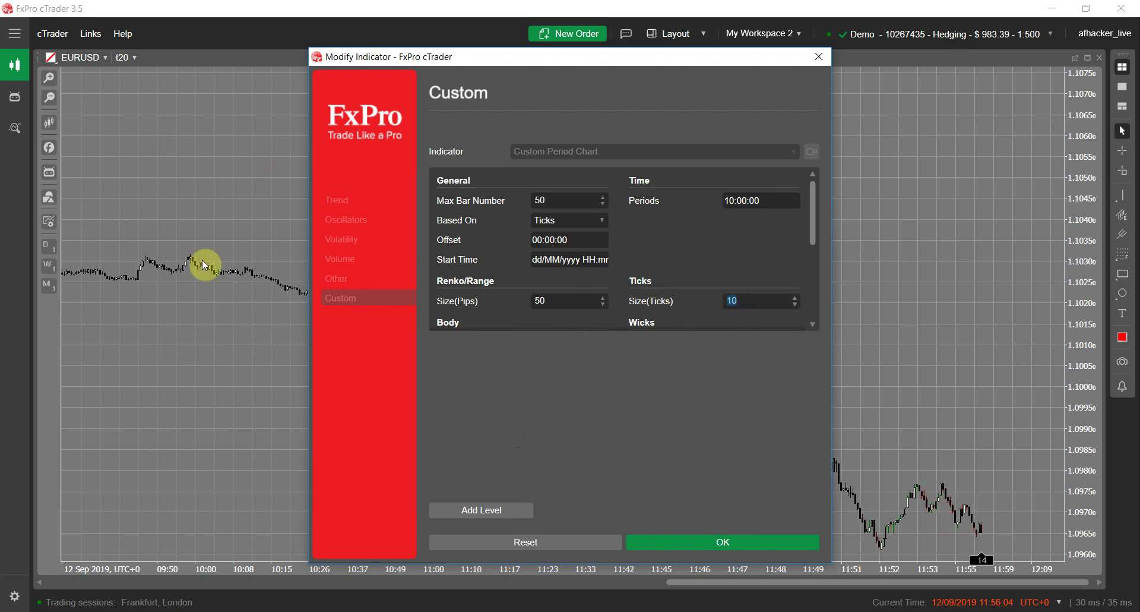
click(819, 57)
Check which tick sizes are available in the chart's list of standard periods.
right_click(706, 252)
mouse_move(582, 336)
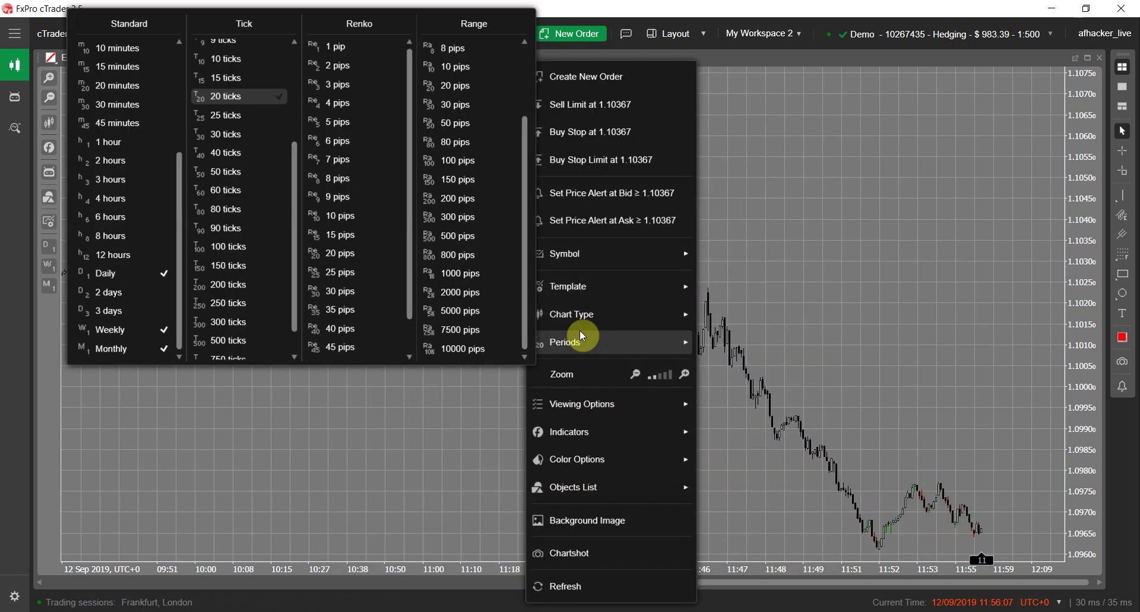
click(265, 186)
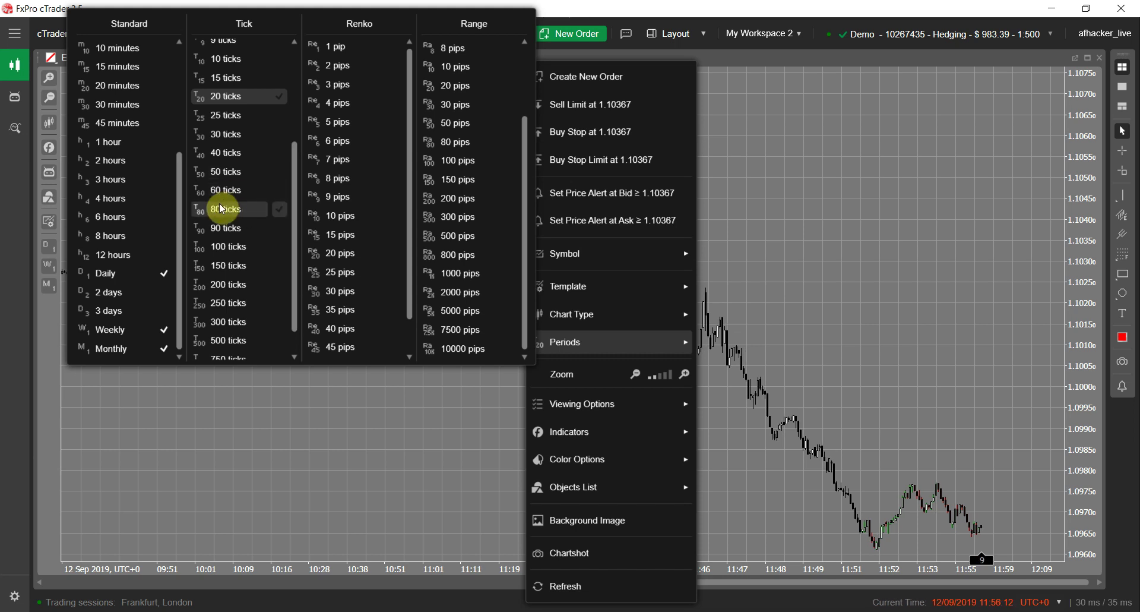
click(865, 283)
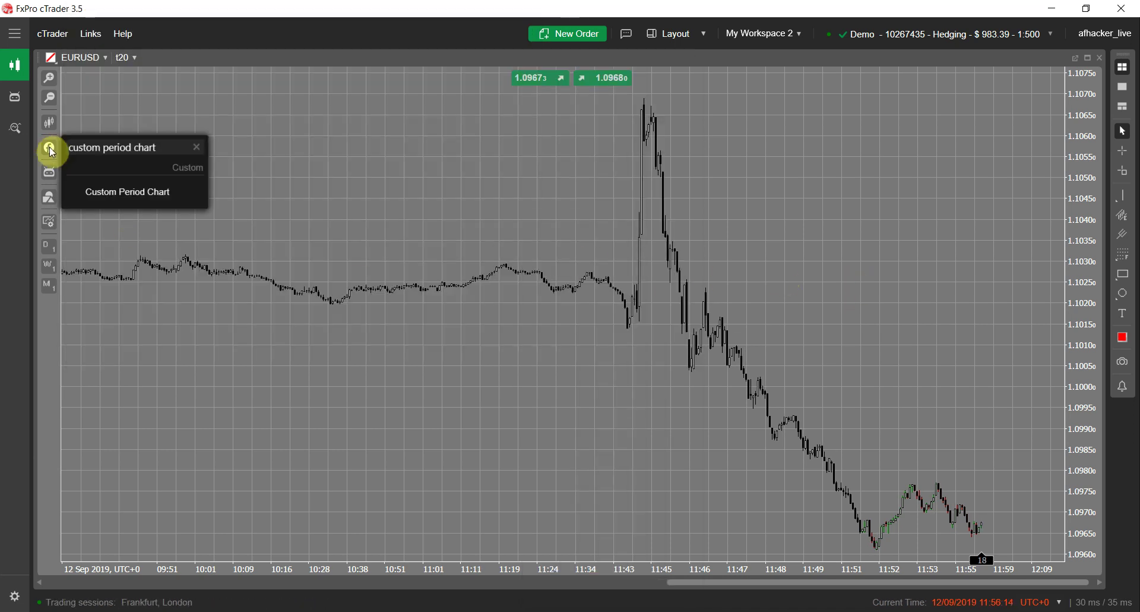
Set the Custom Period Chart indicator's tick size to 70 and apply it to the chart.
right_click(555, 451)
click(229, 487)
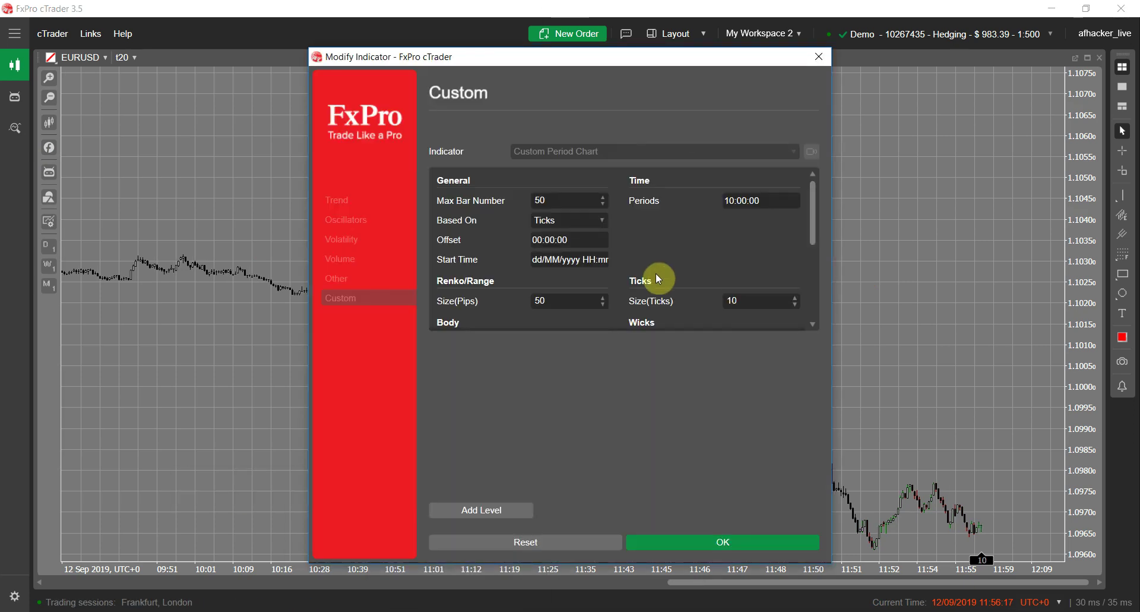
click(547, 300)
click(756, 297)
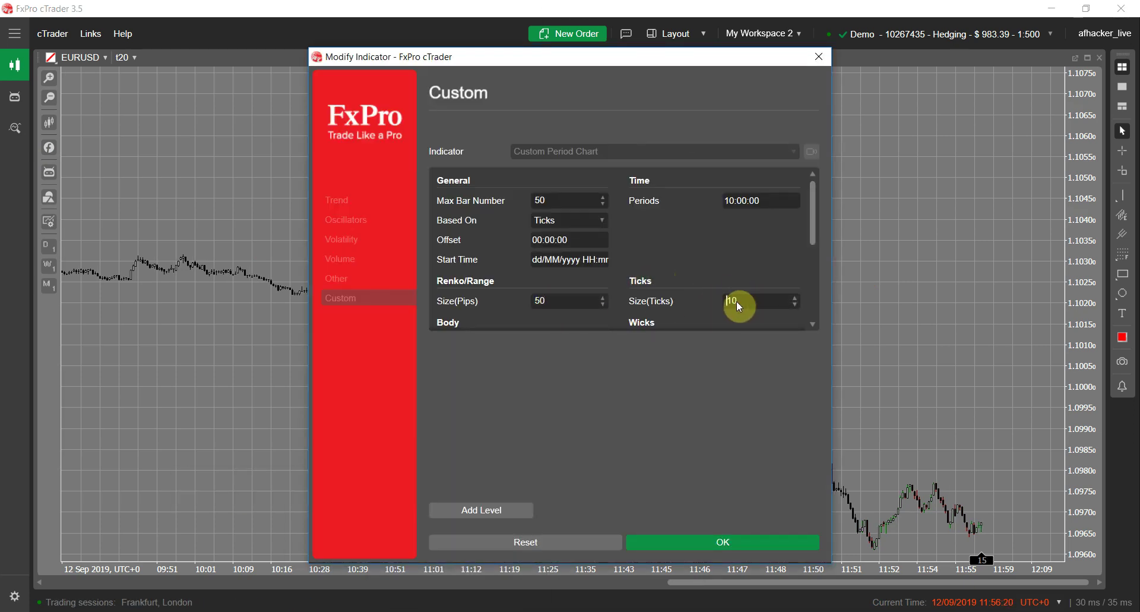
drag(759, 299, 671, 305)
text(70)
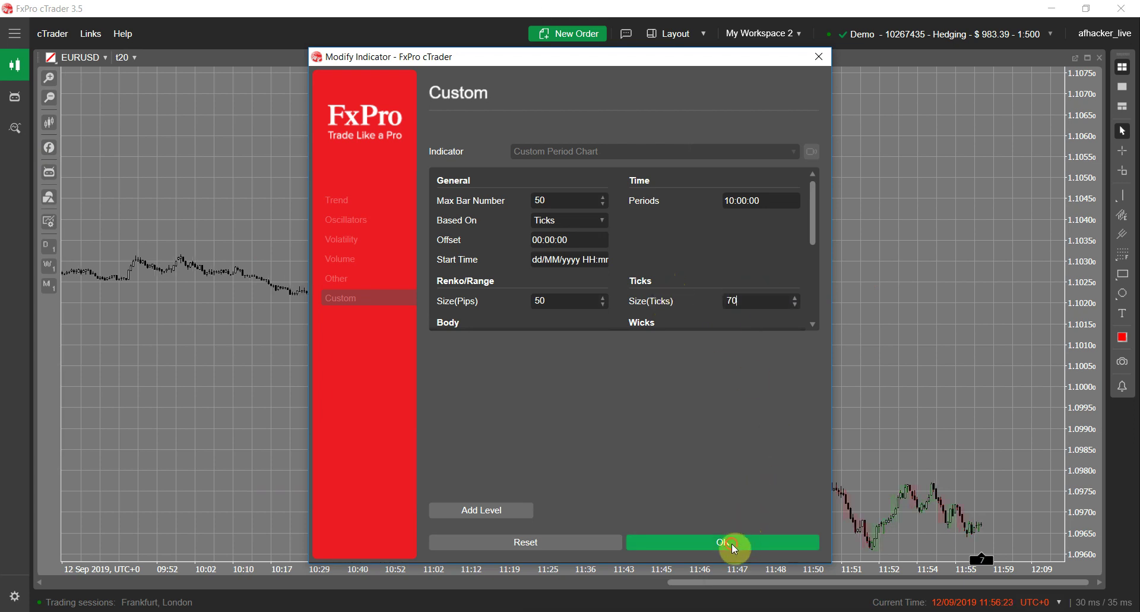
click(731, 542)
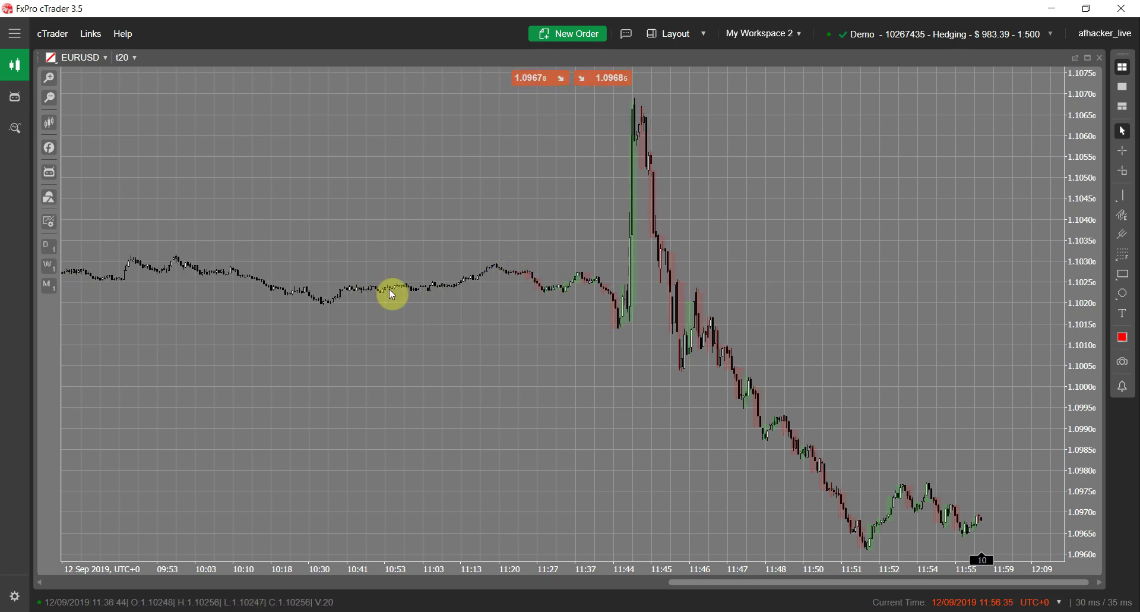
Examine how the custom 70-tick candles enclose the 20-tick bars along the 12 September price move.
click(50, 81)
click(50, 77)
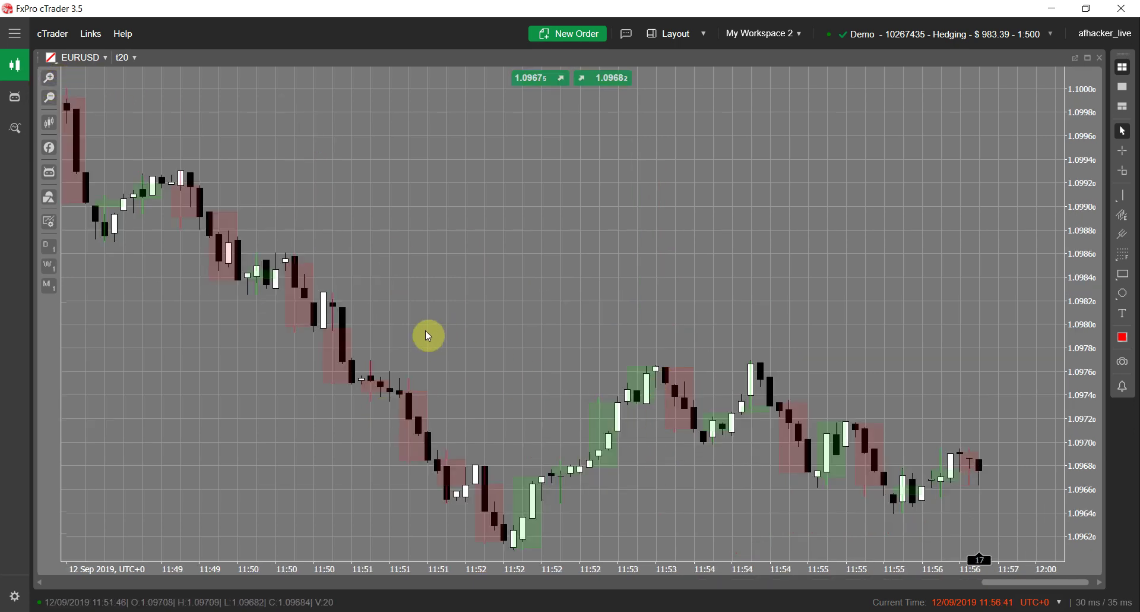
drag(444, 299, 577, 334)
drag(421, 350, 550, 474)
drag(412, 315, 593, 512)
drag(642, 390, 208, 190)
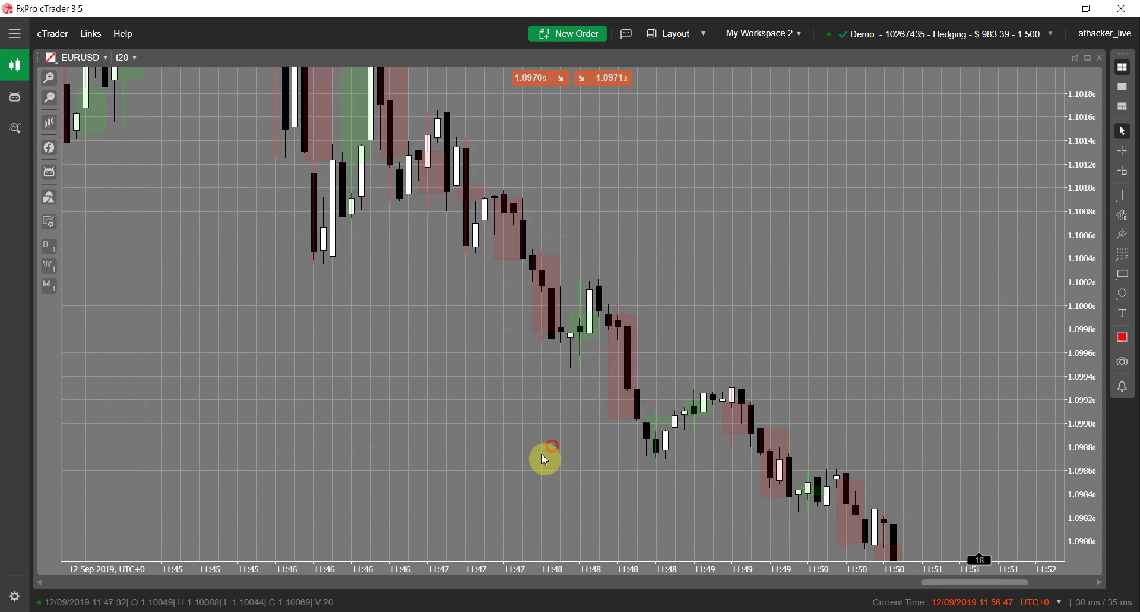
drag(553, 454, 461, 362)
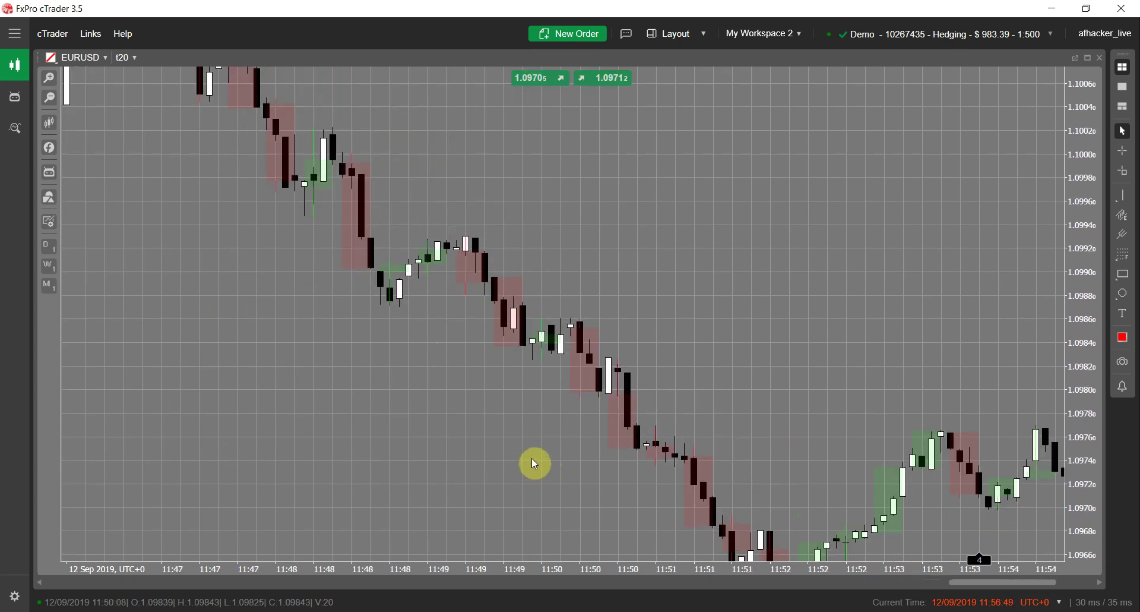
drag(528, 454, 331, 306)
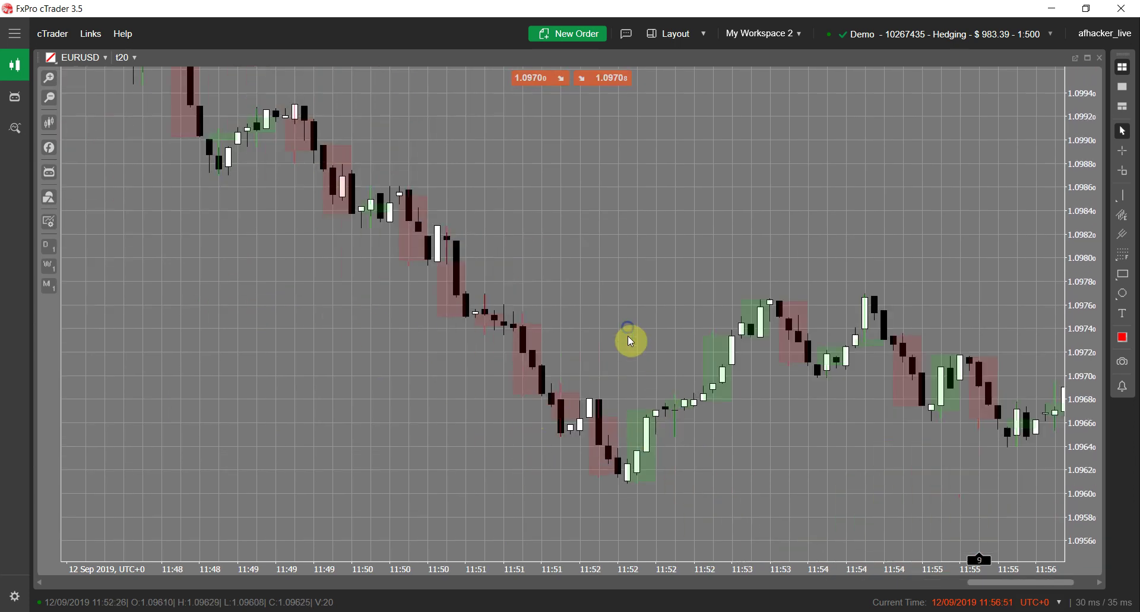
Base the Custom Period Chart indicator on Range and apply the change.
right_click(629, 331)
mouse_move(524, 435)
mouse_move(407, 434)
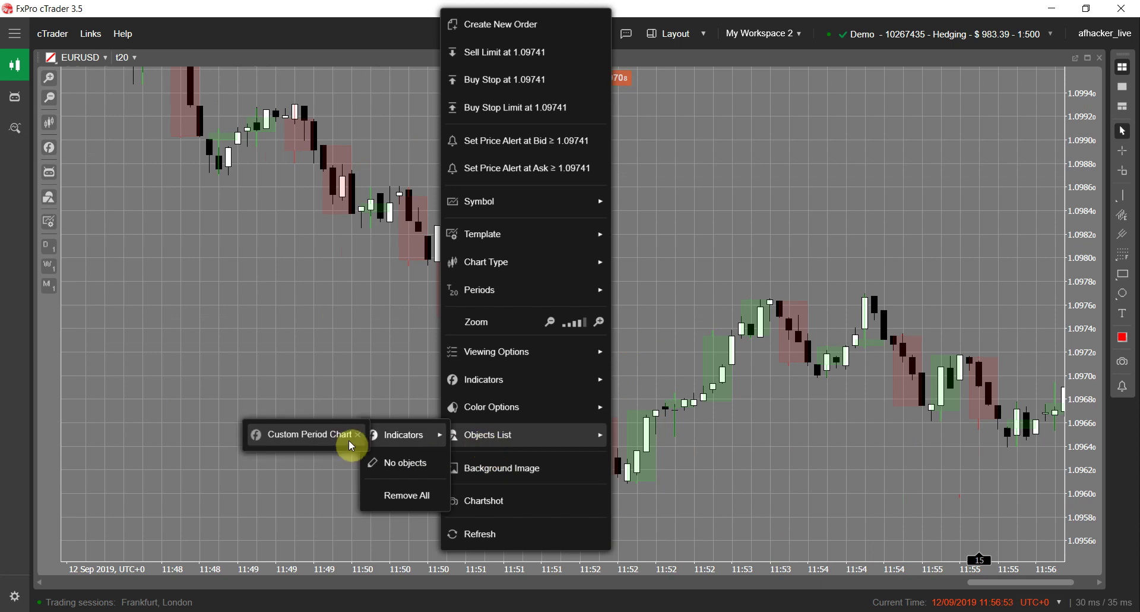
click(300, 440)
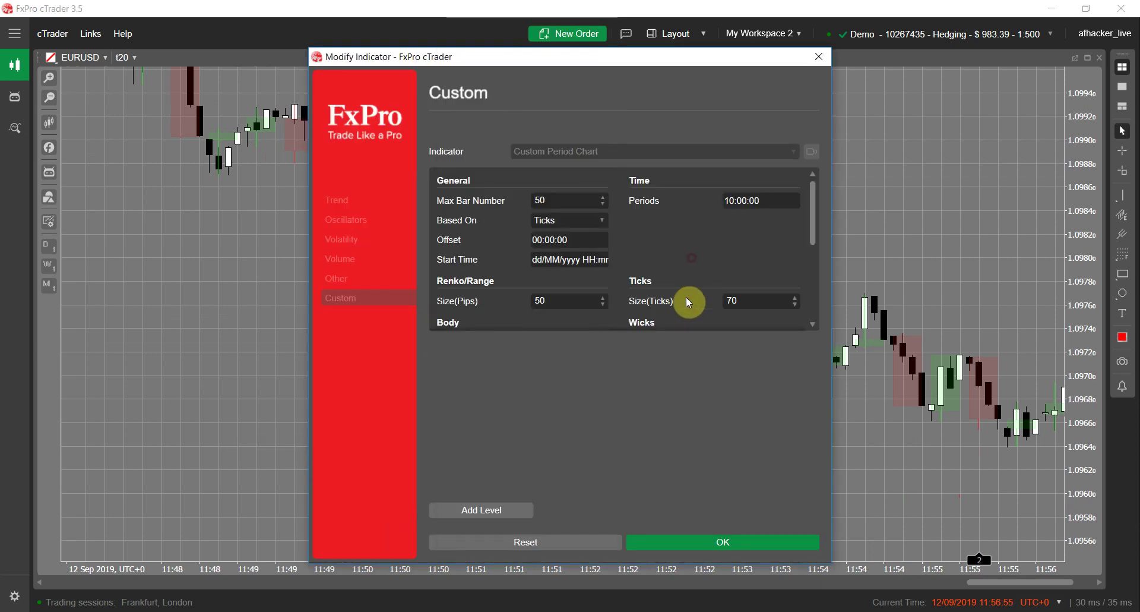
click(561, 220)
click(568, 288)
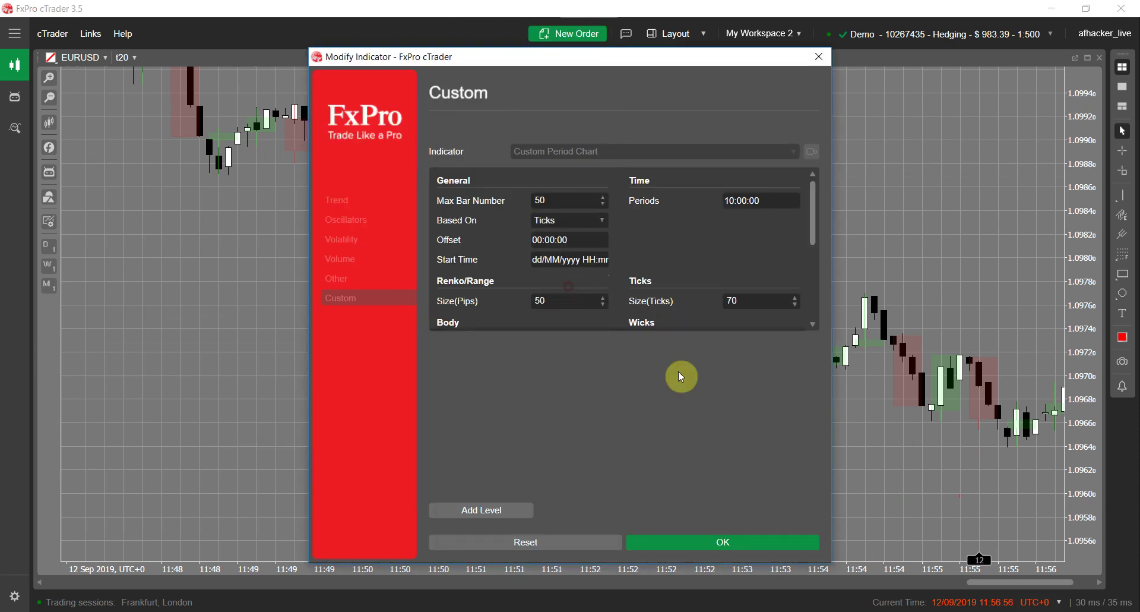
click(700, 542)
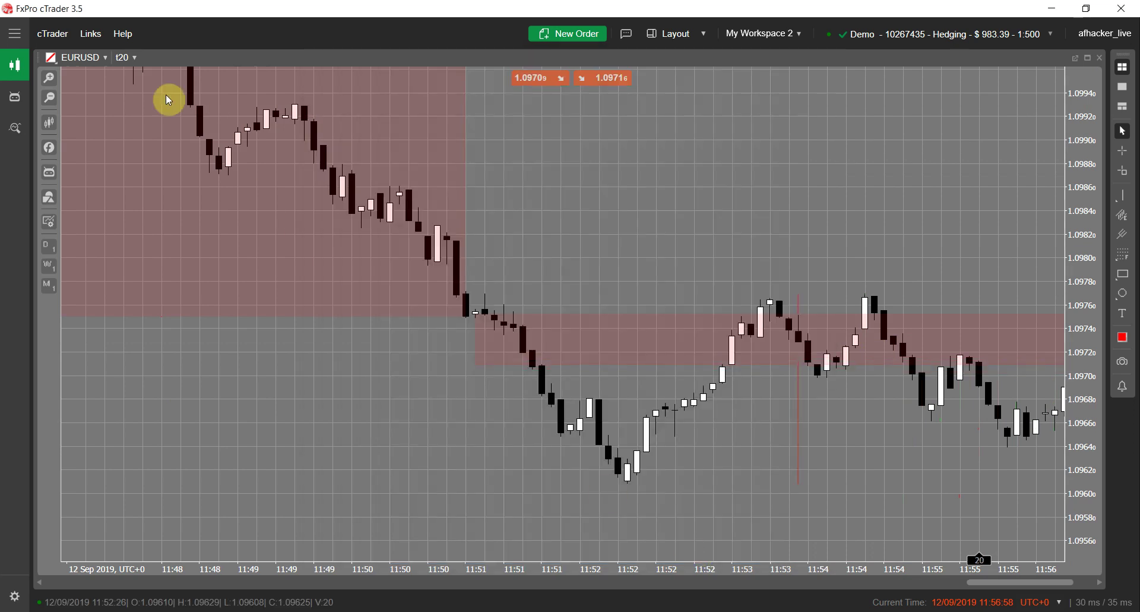
Switch the EURUSD chart to the 10-pip Range period.
click(127, 57)
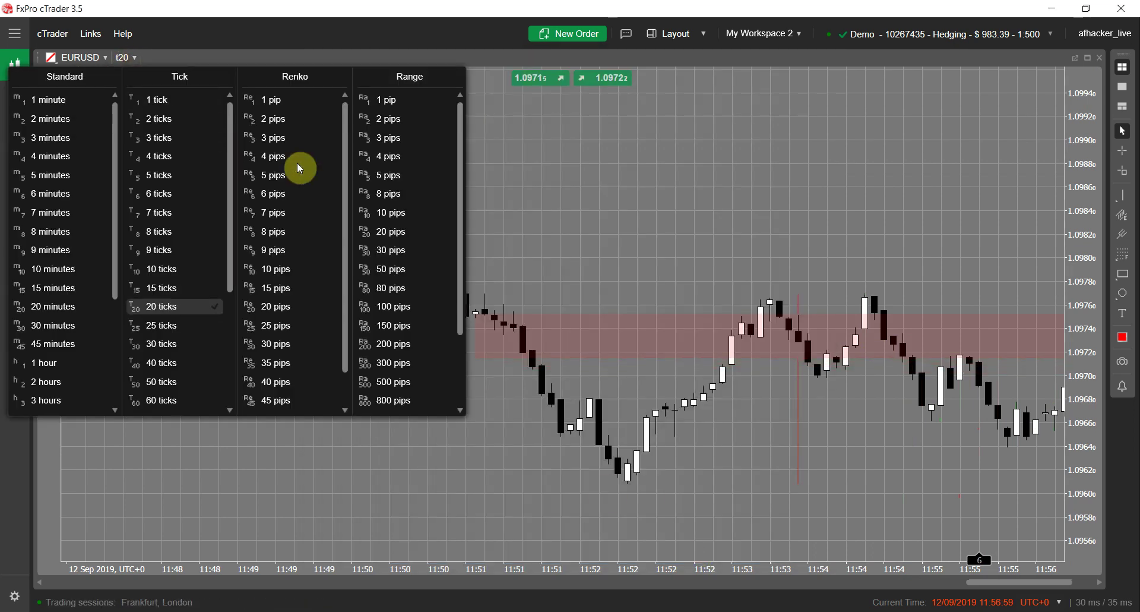
click(388, 212)
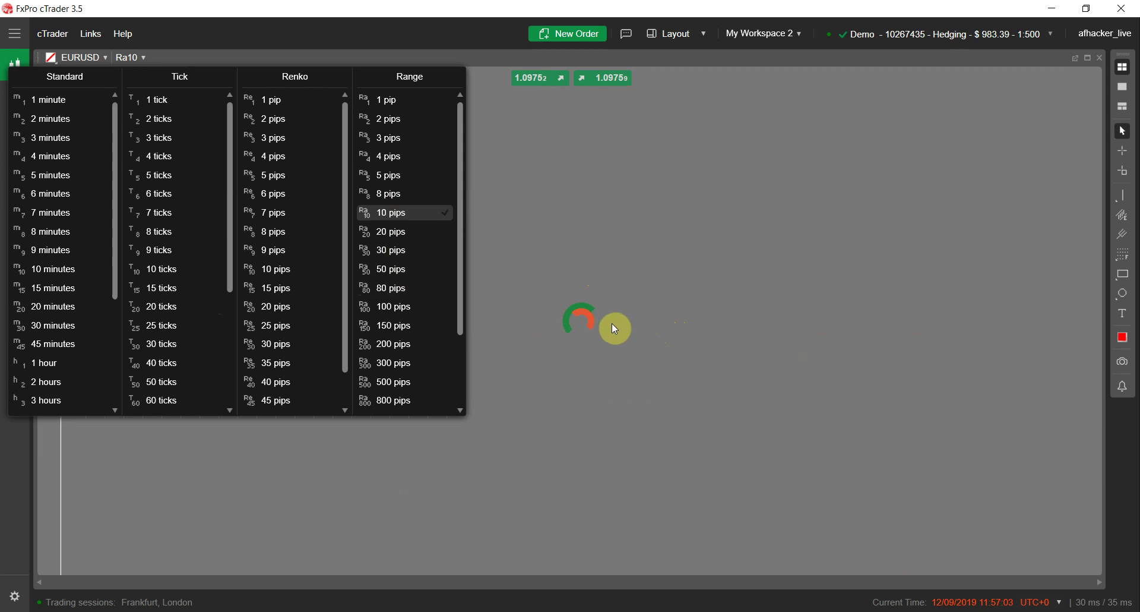
click(600, 332)
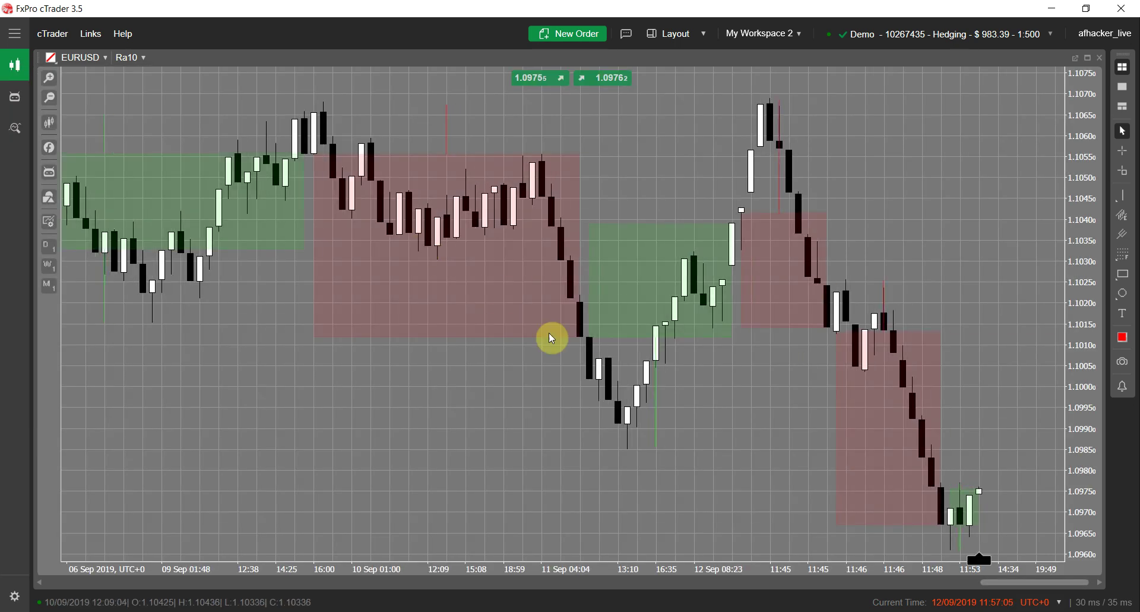
Review the indicator's Range settings and inspect the 50-pip range candles from September back to early August.
right_click(419, 411)
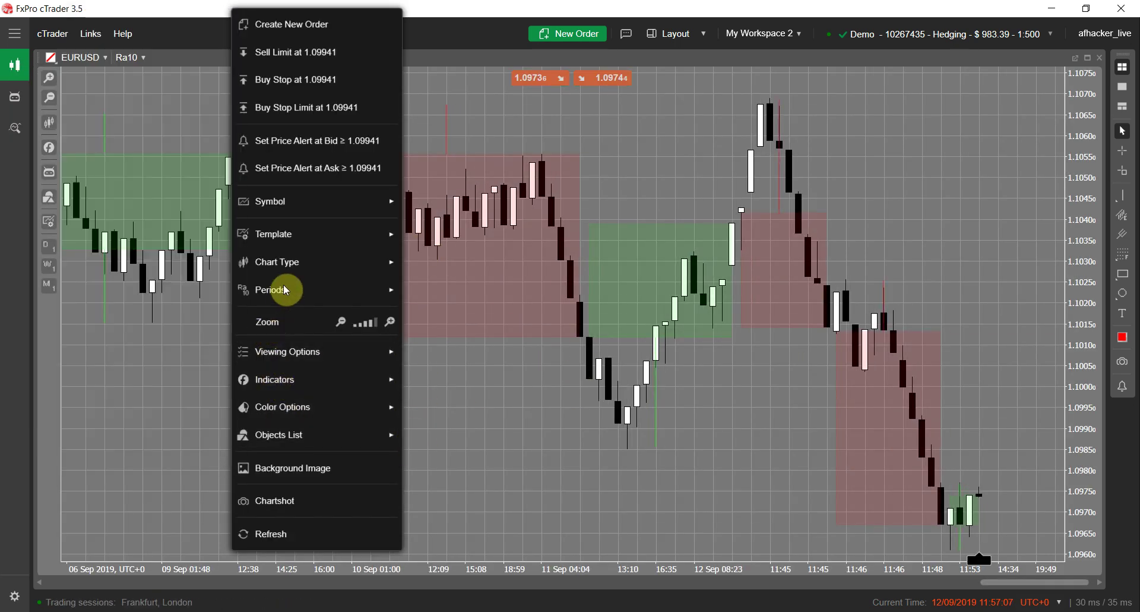
mouse_move(311, 439)
mouse_move(191, 441)
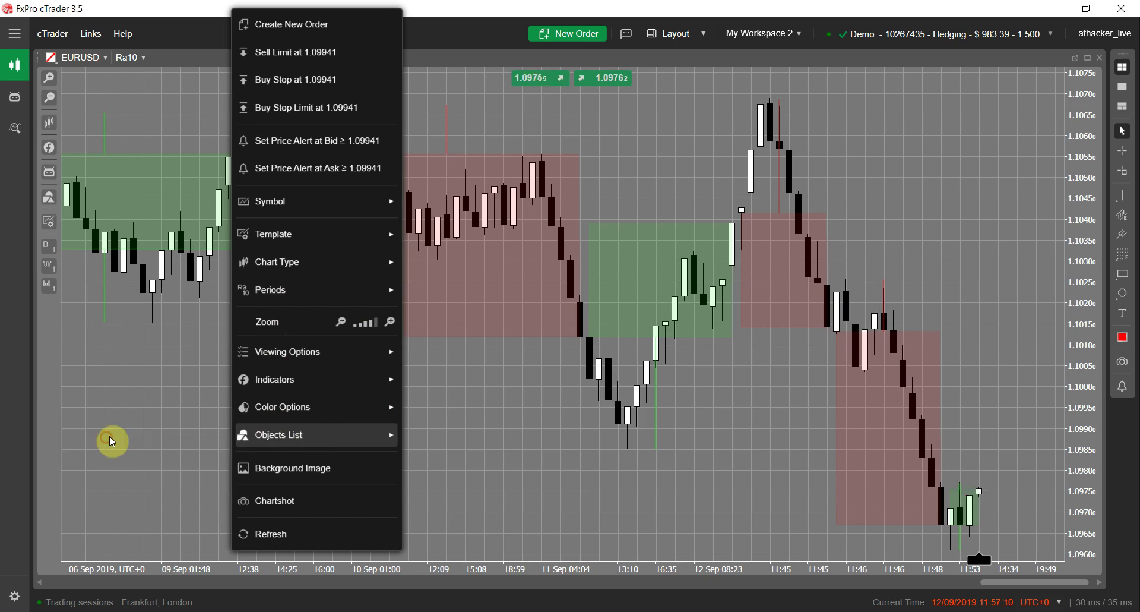
click(107, 440)
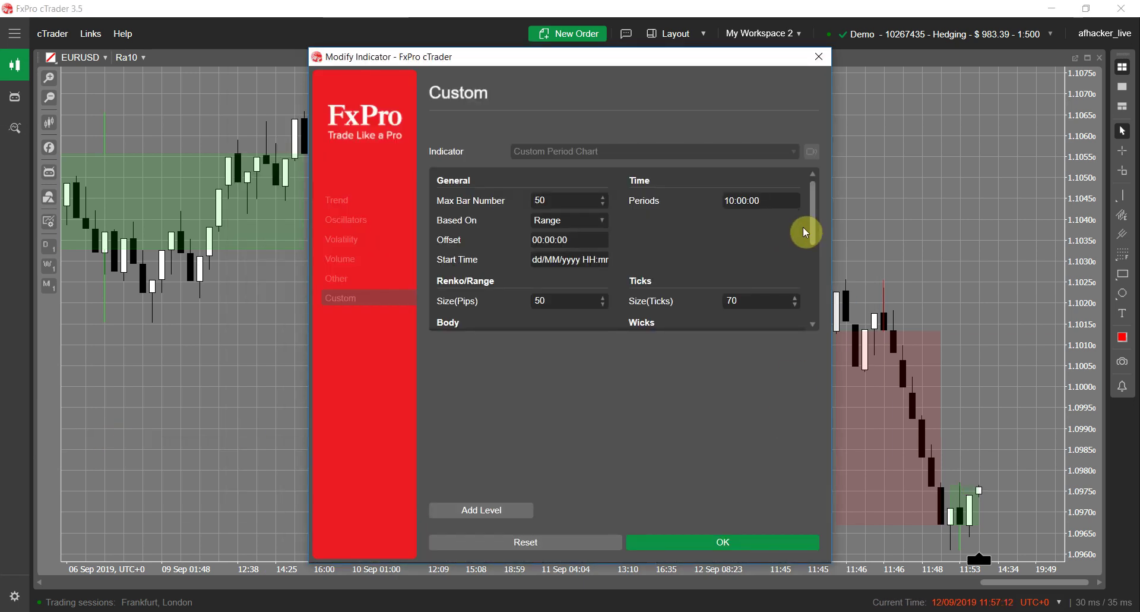
click(672, 543)
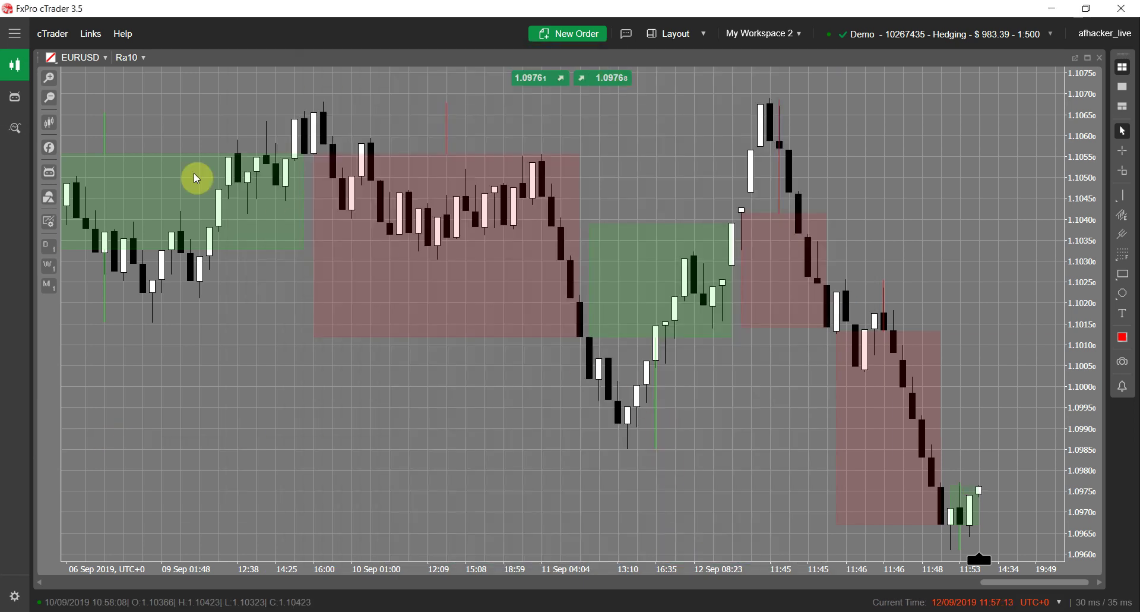
click(51, 99)
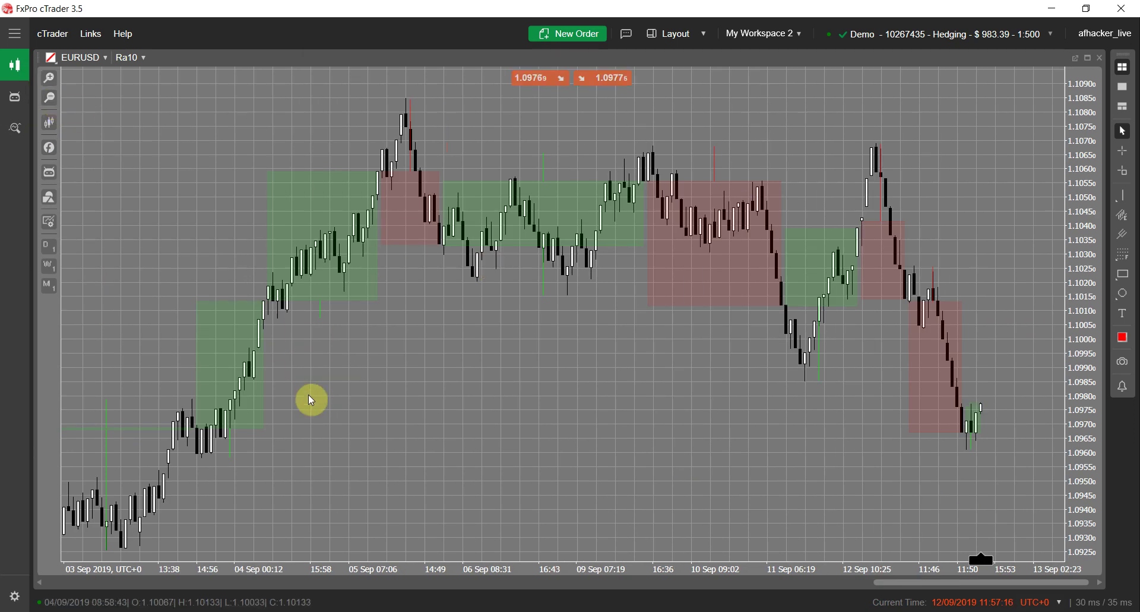
click(50, 98)
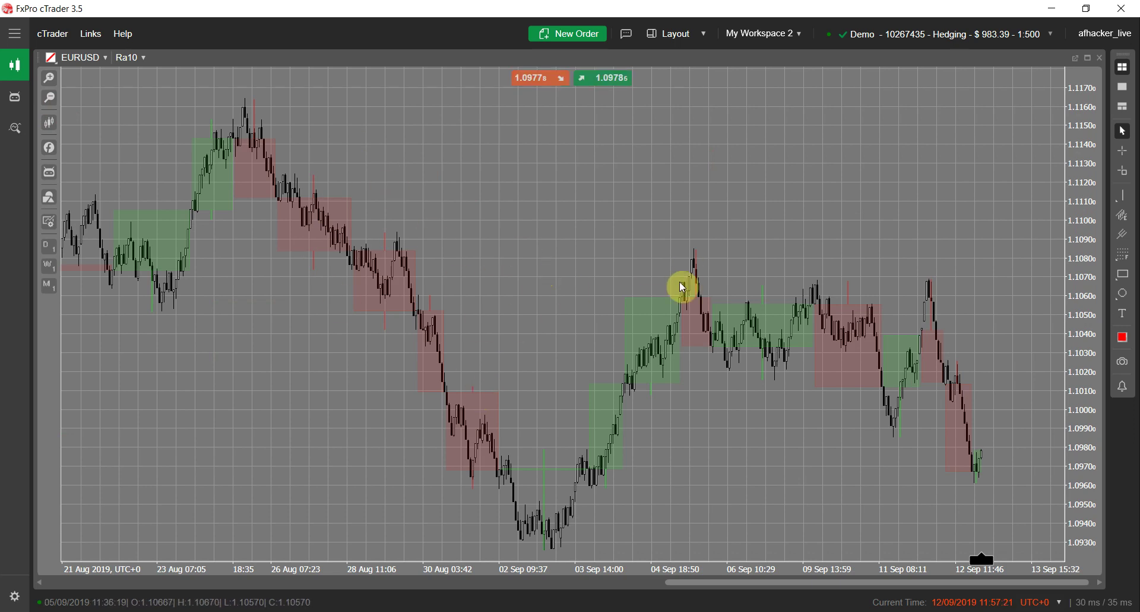
drag(270, 431, 781, 520)
drag(368, 441, 433, 325)
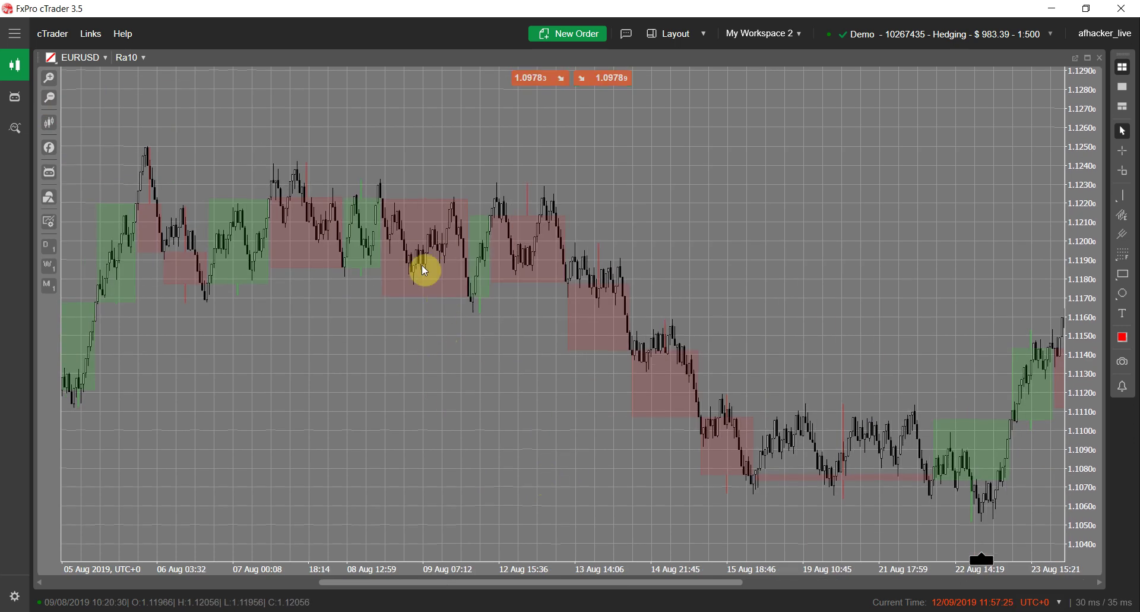
Raise the Custom Period Chart indicator's body Transparency value to just over 200 and apply the change.
right_click(467, 326)
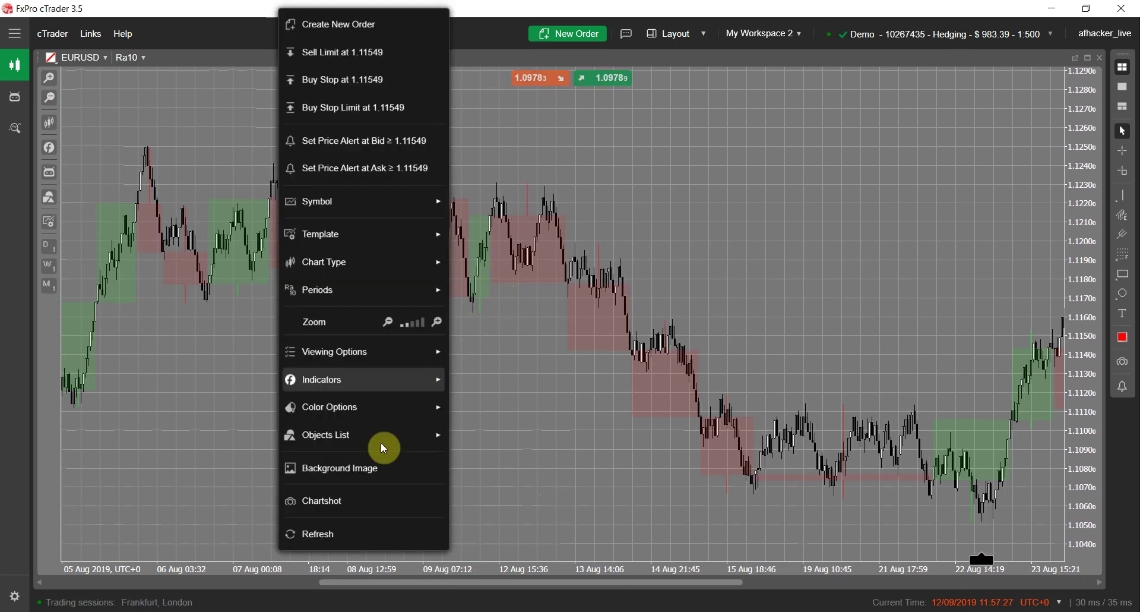
mouse_move(403, 433)
mouse_move(280, 436)
click(143, 436)
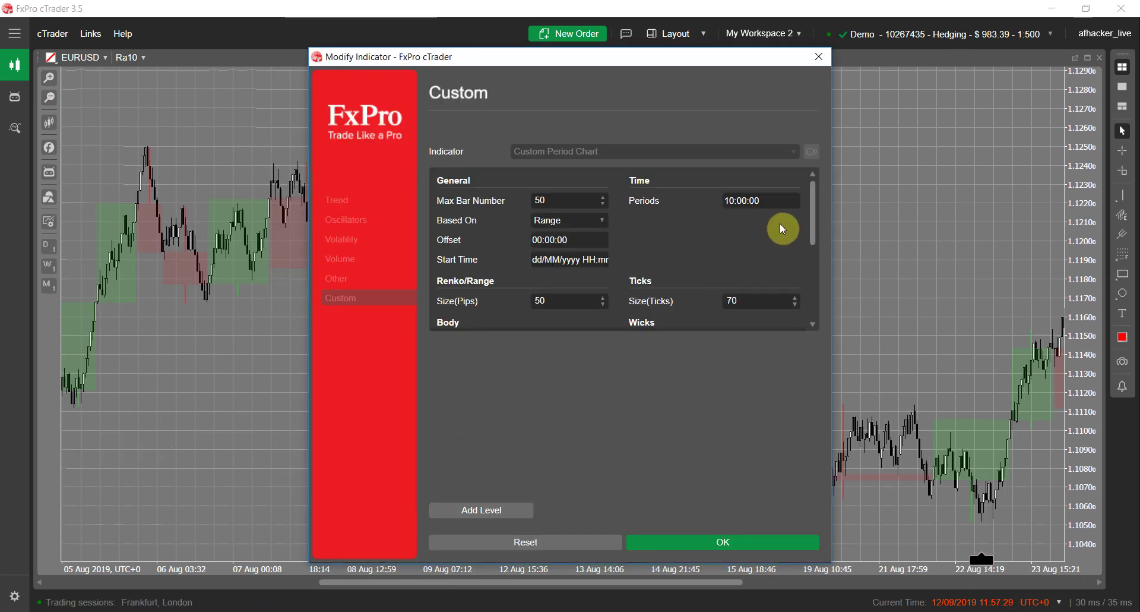
drag(810, 217, 814, 273)
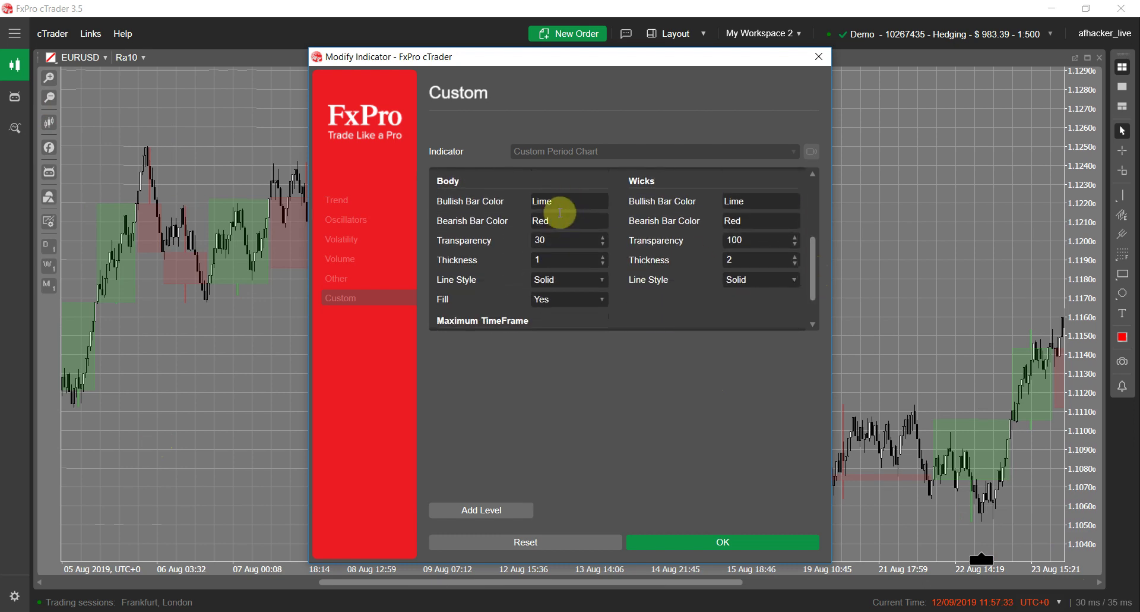
drag(604, 238, 604, 238)
click(604, 238)
click(604, 237)
click(603, 238)
click(603, 237)
click(604, 237)
click(603, 238)
click(603, 237)
click(604, 237)
click(604, 238)
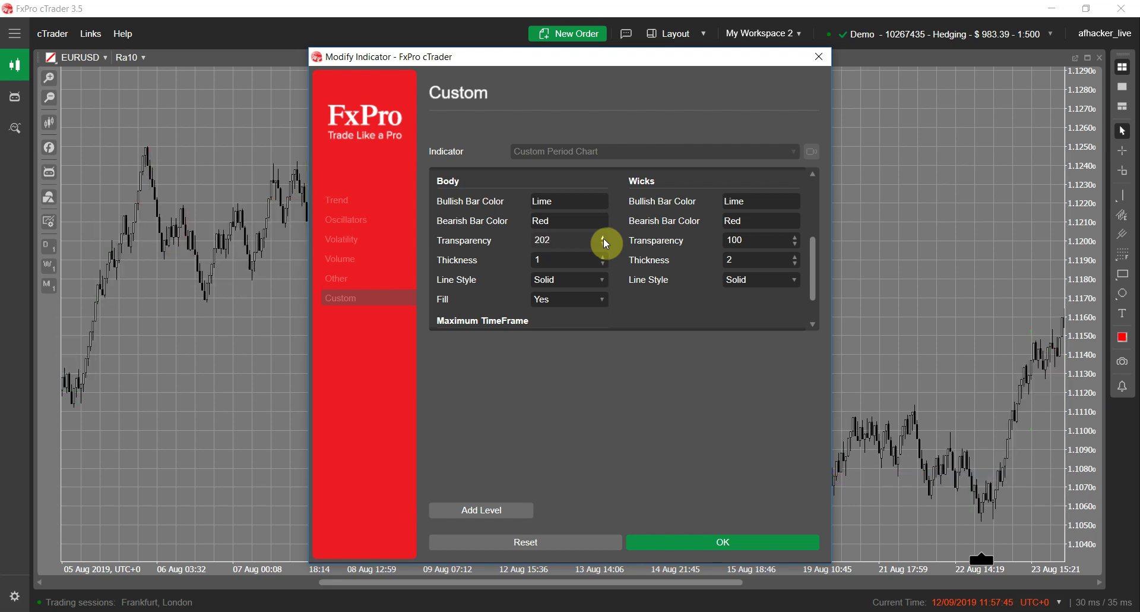
click(603, 238)
click(709, 546)
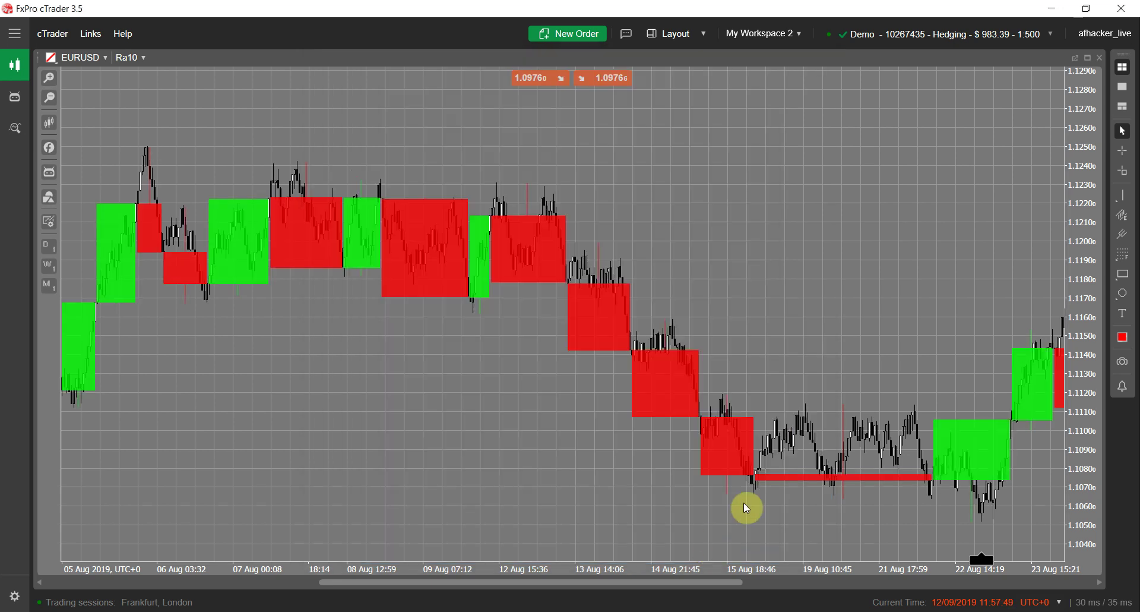
Make the chart's own Bull Fill color fully transparent, 00FFFFFF.
scroll(841, 383, down, 10)
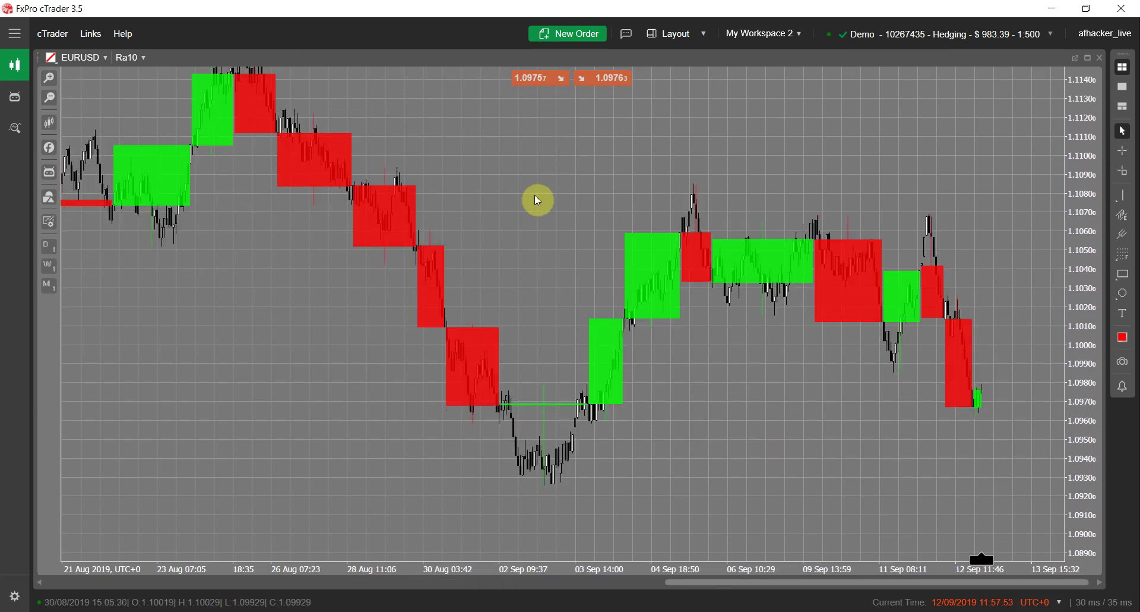
right_click(511, 209)
mouse_move(437, 474)
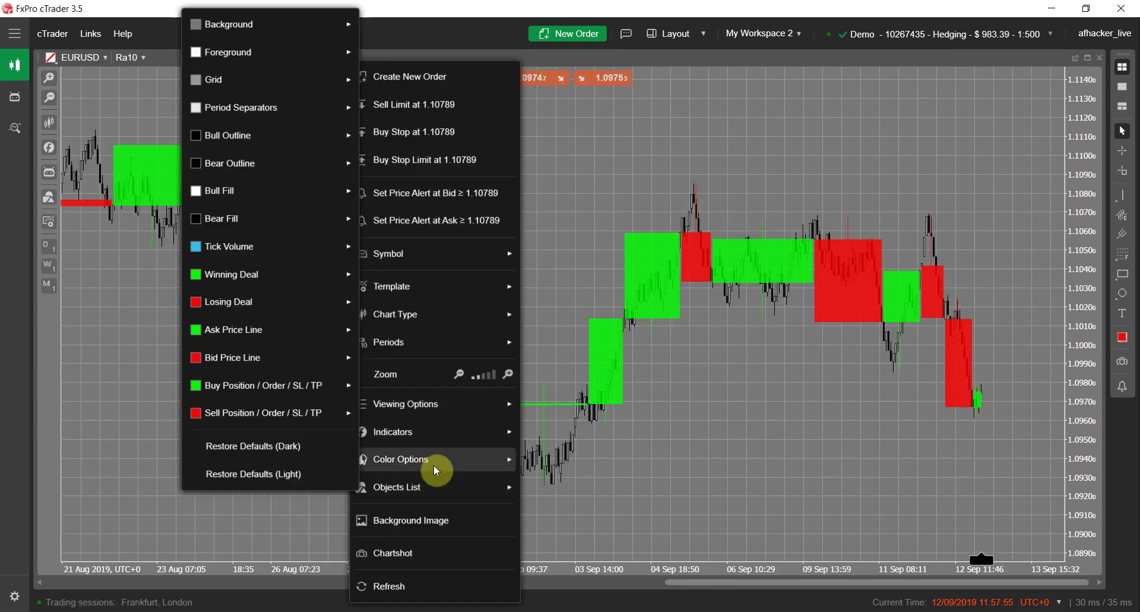
mouse_move(264, 57)
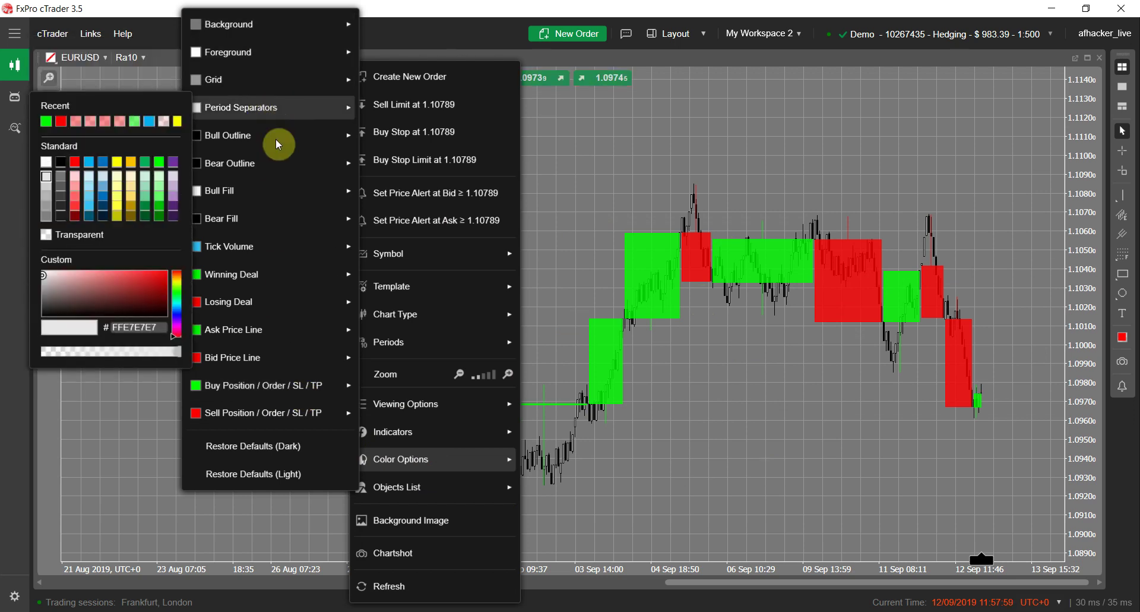
mouse_move(276, 144)
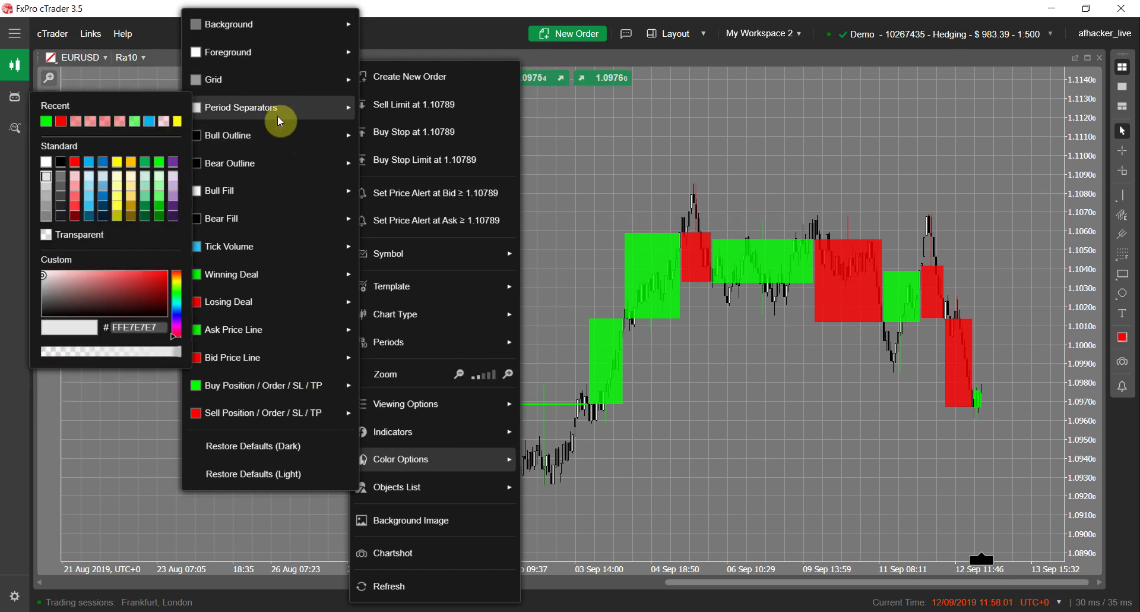
mouse_move(265, 190)
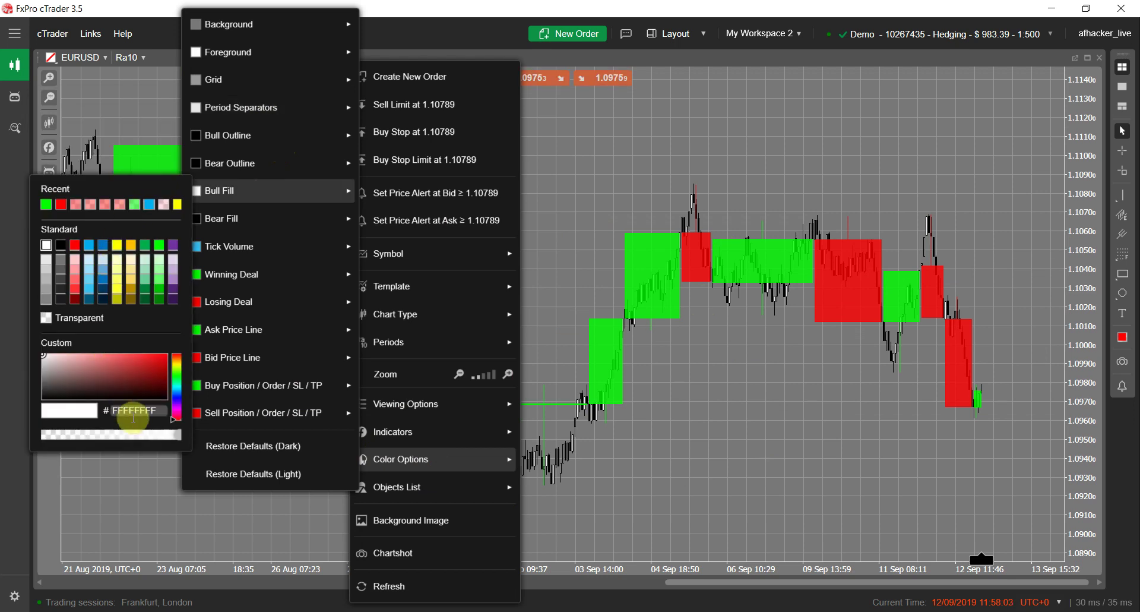
drag(175, 435, 73, 437)
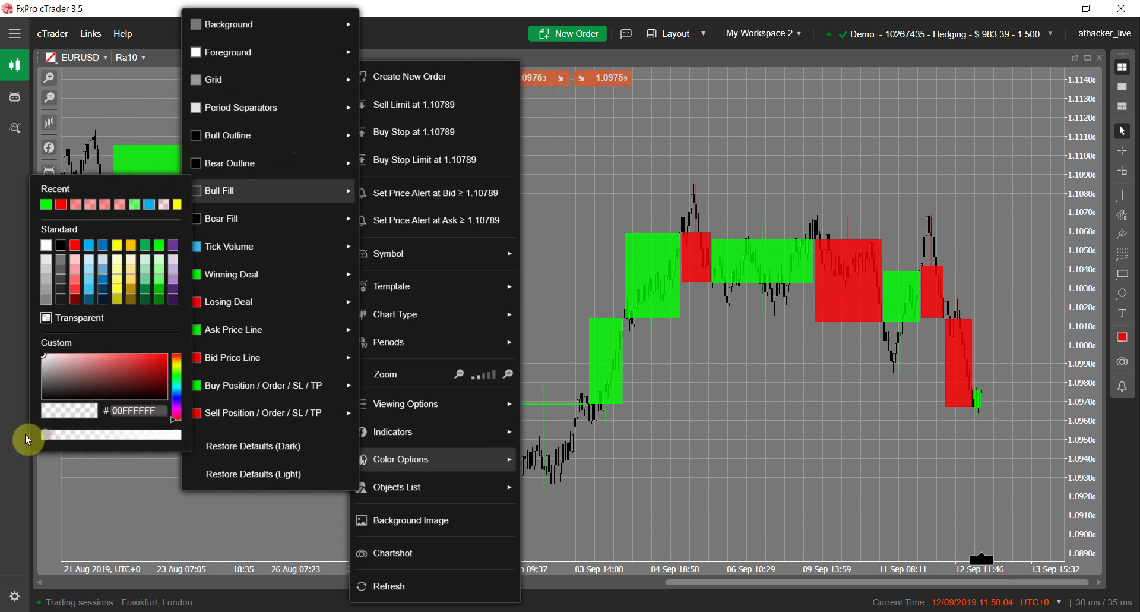
click(28, 436)
Make the chart's own Bear Fill color fully transparent.
right_click(475, 204)
mouse_move(412, 404)
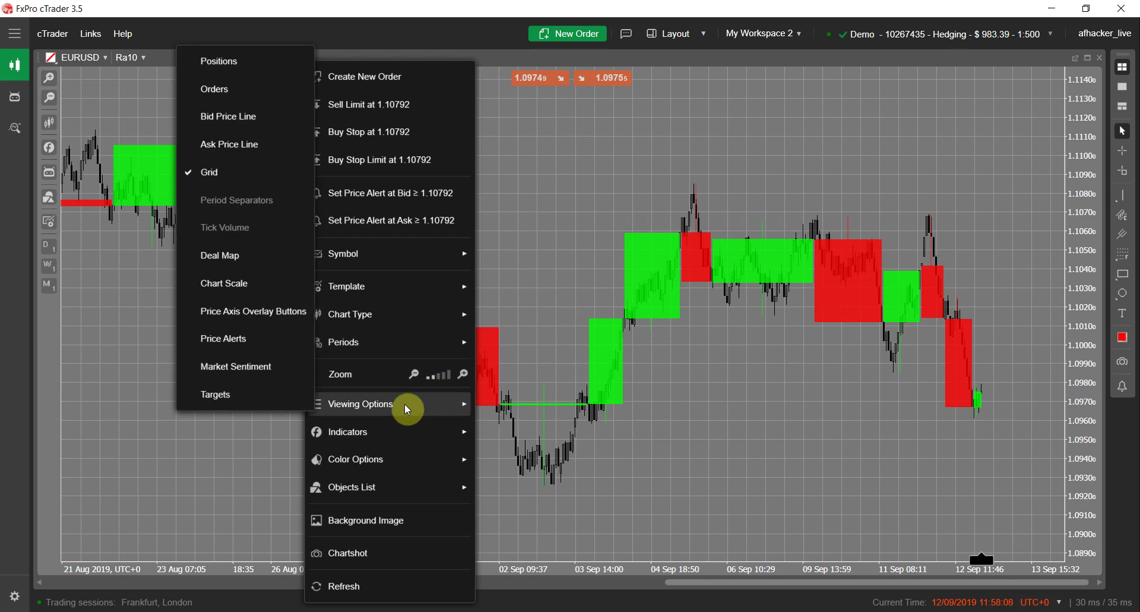
mouse_move(350, 454)
mouse_move(202, 137)
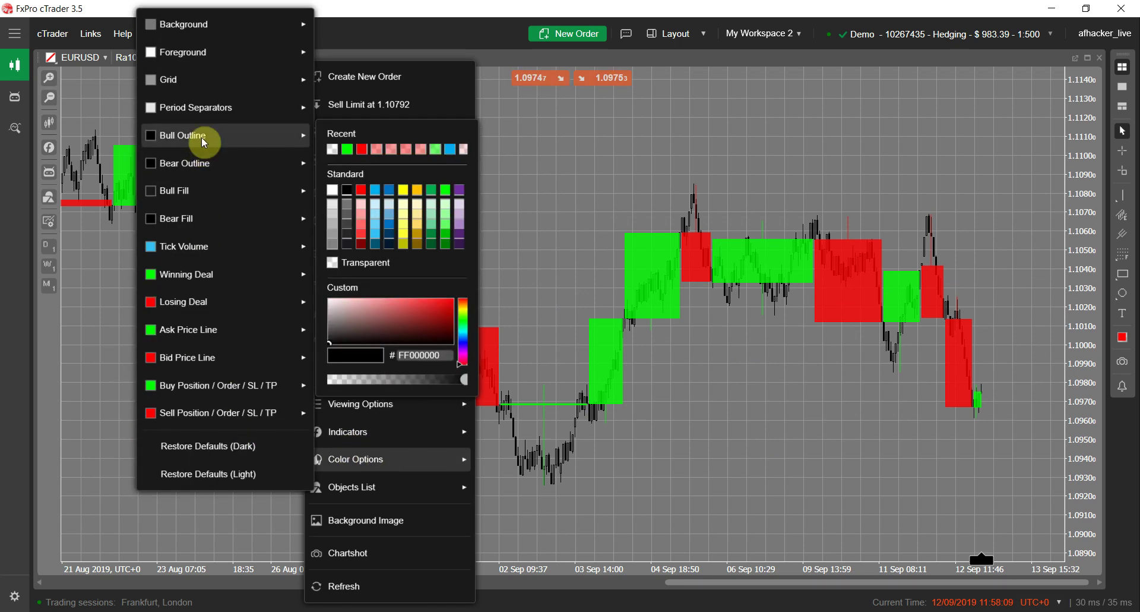
mouse_move(197, 196)
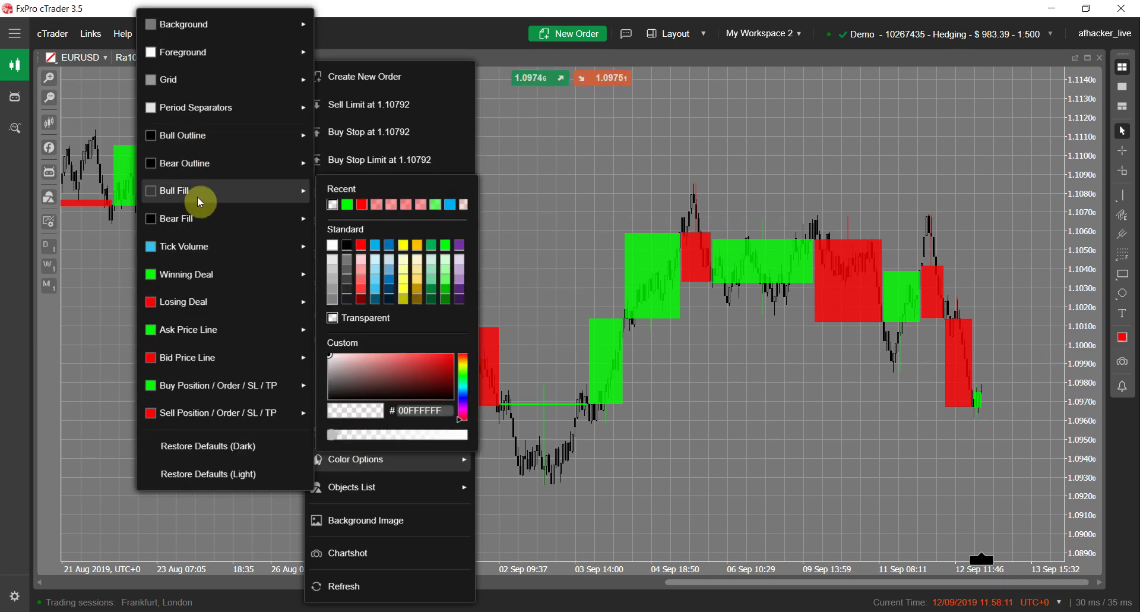
mouse_move(201, 217)
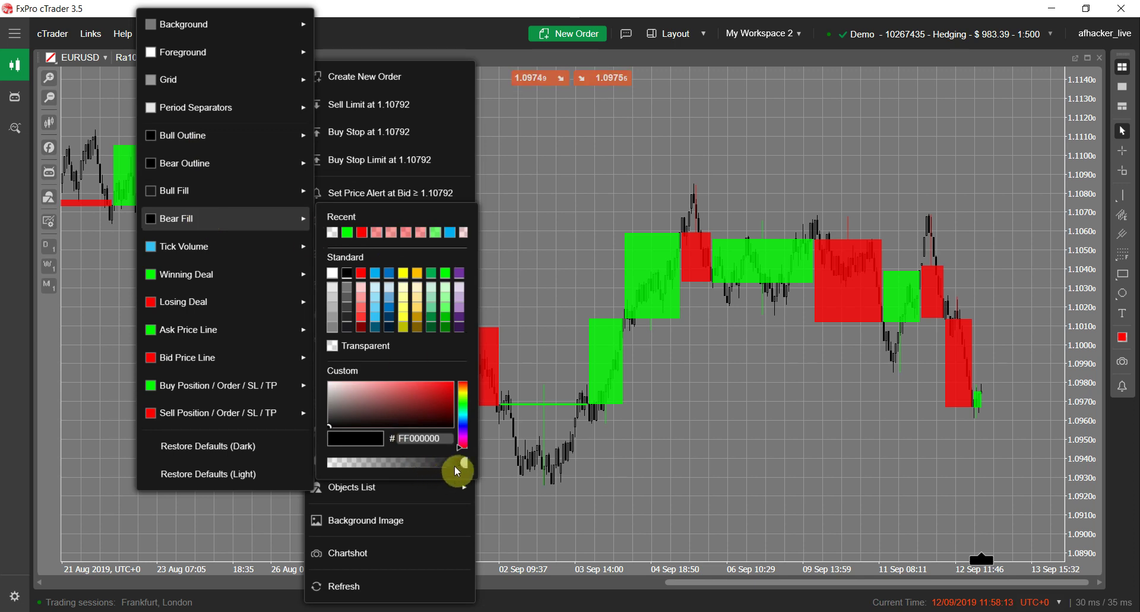
drag(464, 469, 291, 457)
Reduce the opacity of the chart's Bull Outline color to zero.
right_click(287, 378)
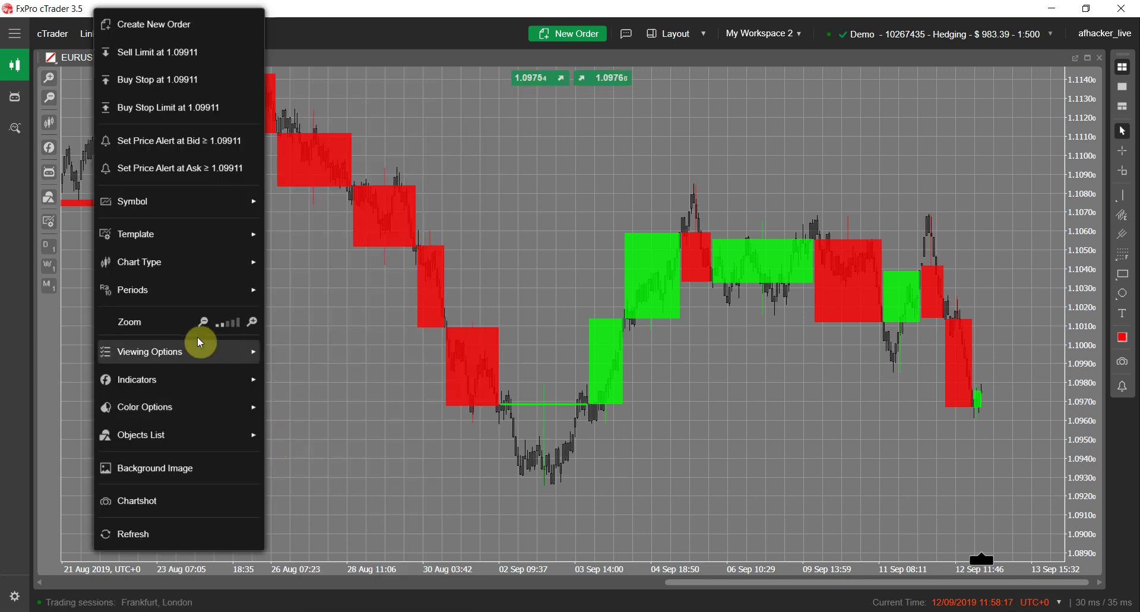
mouse_move(174, 401)
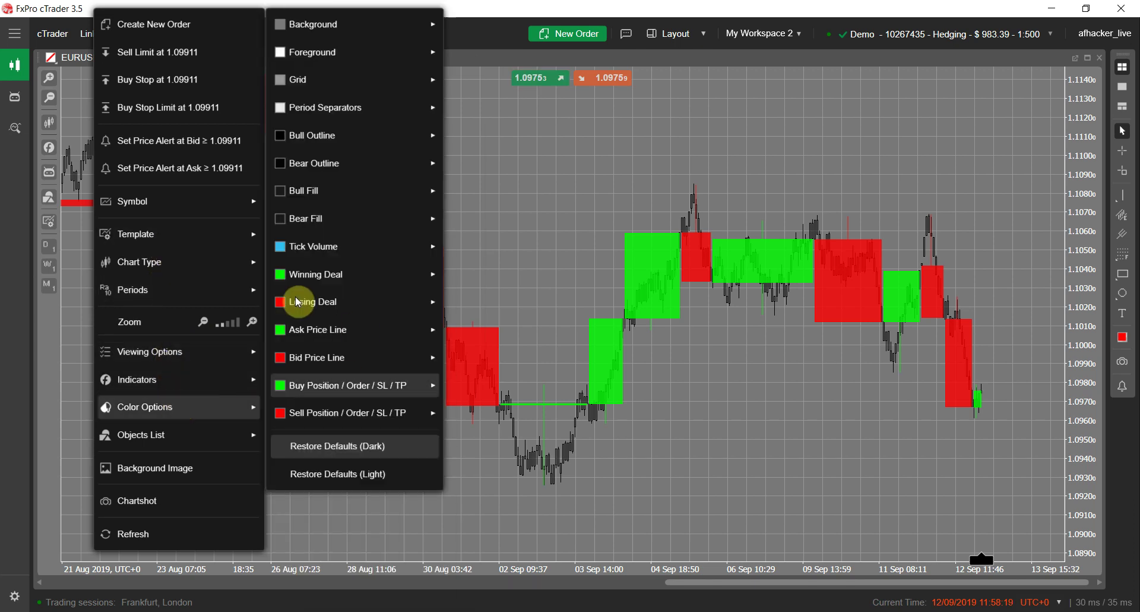
mouse_move(355, 137)
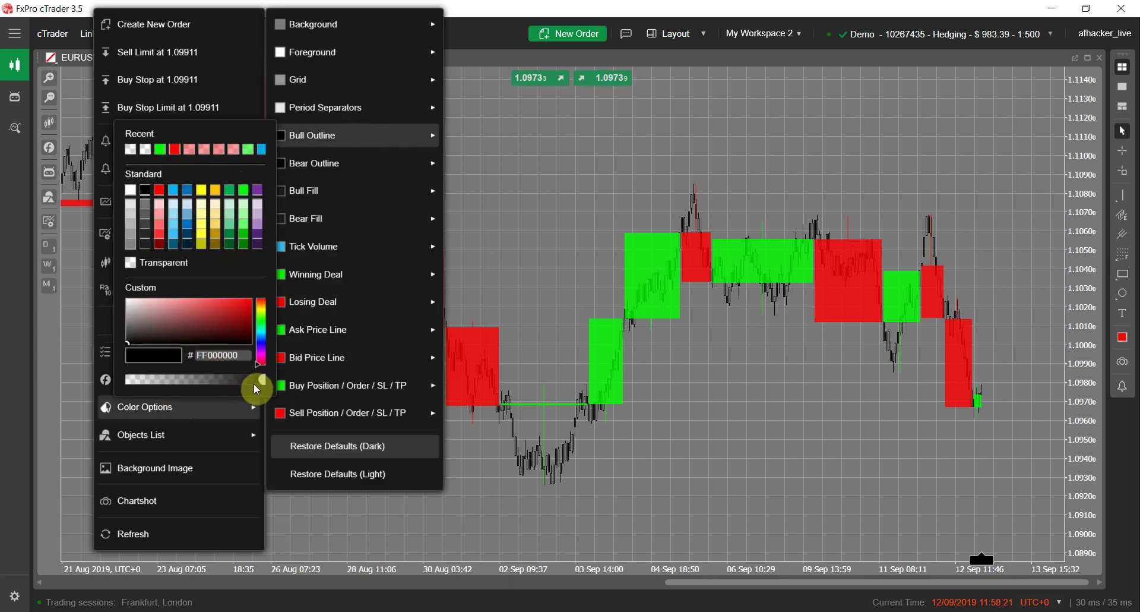
drag(261, 382, 104, 376)
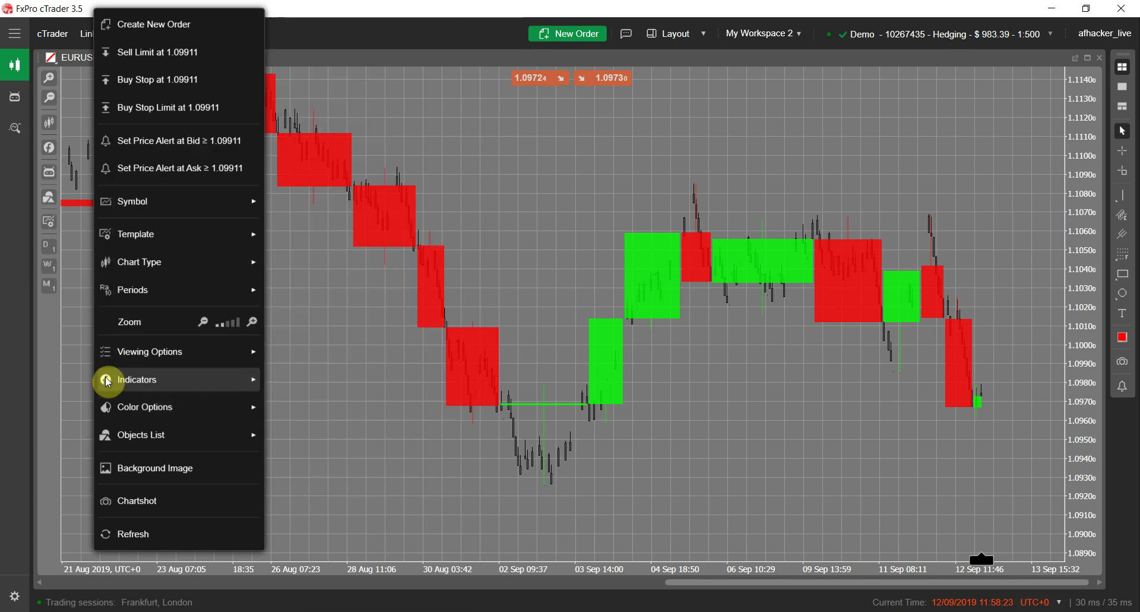
Reduce the opacity of the chart's Bear Outline color to zero.
right_click(196, 342)
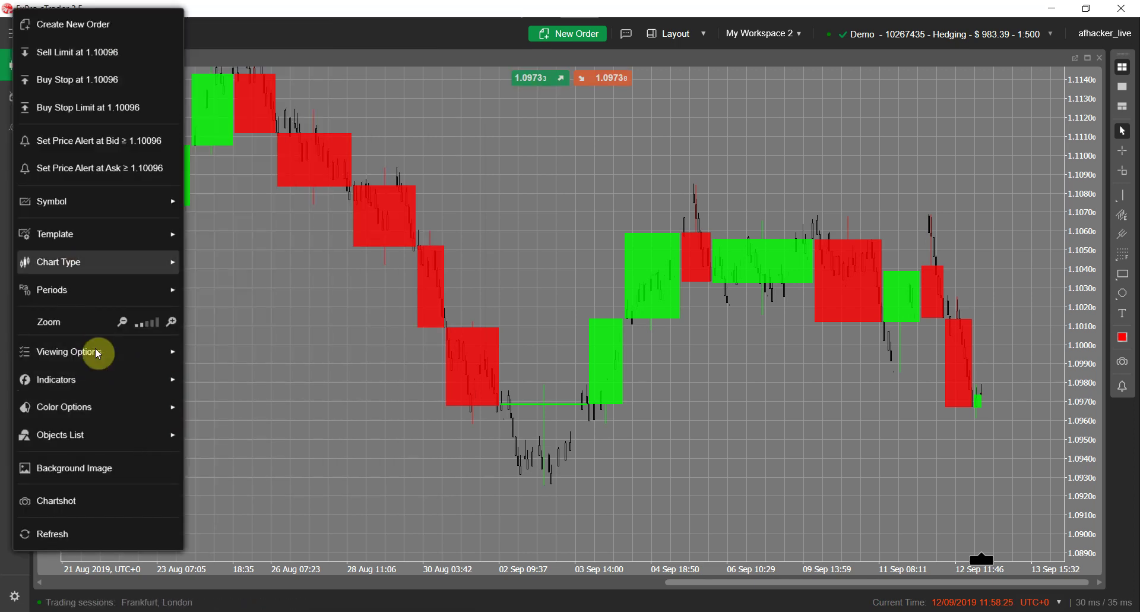
mouse_move(71, 407)
mouse_move(238, 163)
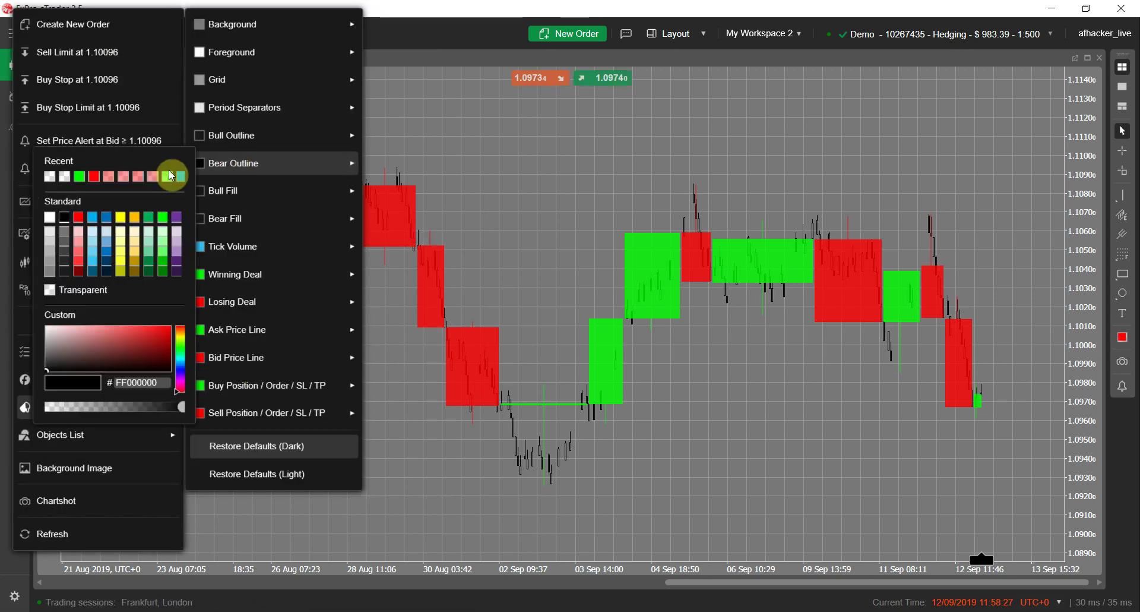
drag(182, 409, 31, 404)
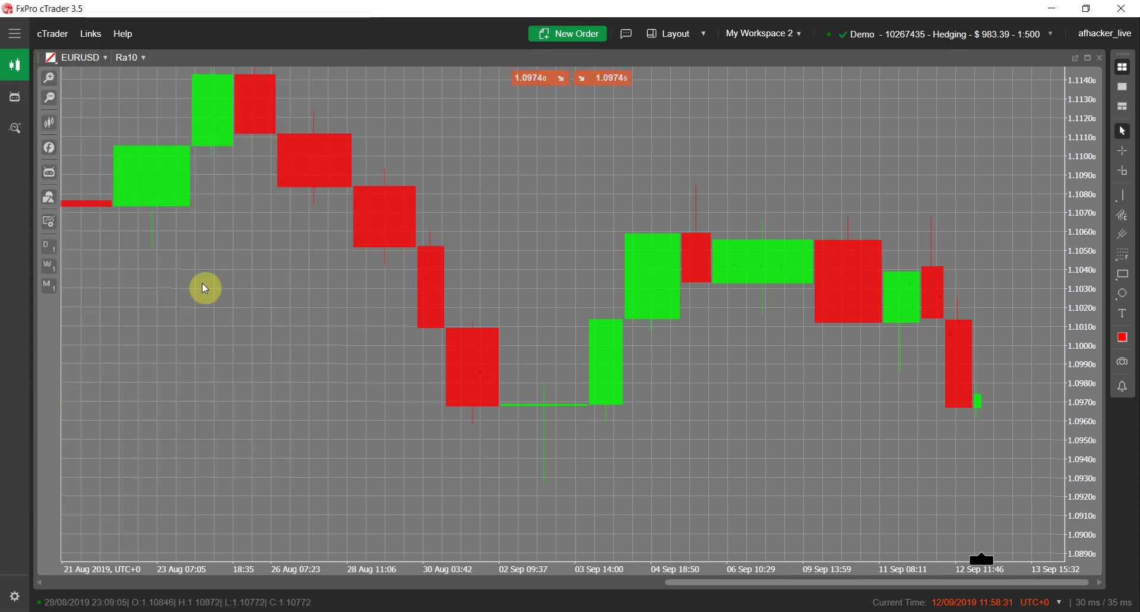
Examine the custom range candles without the underlying bars, from September back to where they begin around 1 July.
drag(244, 312, 375, 363)
drag(698, 319, 532, 285)
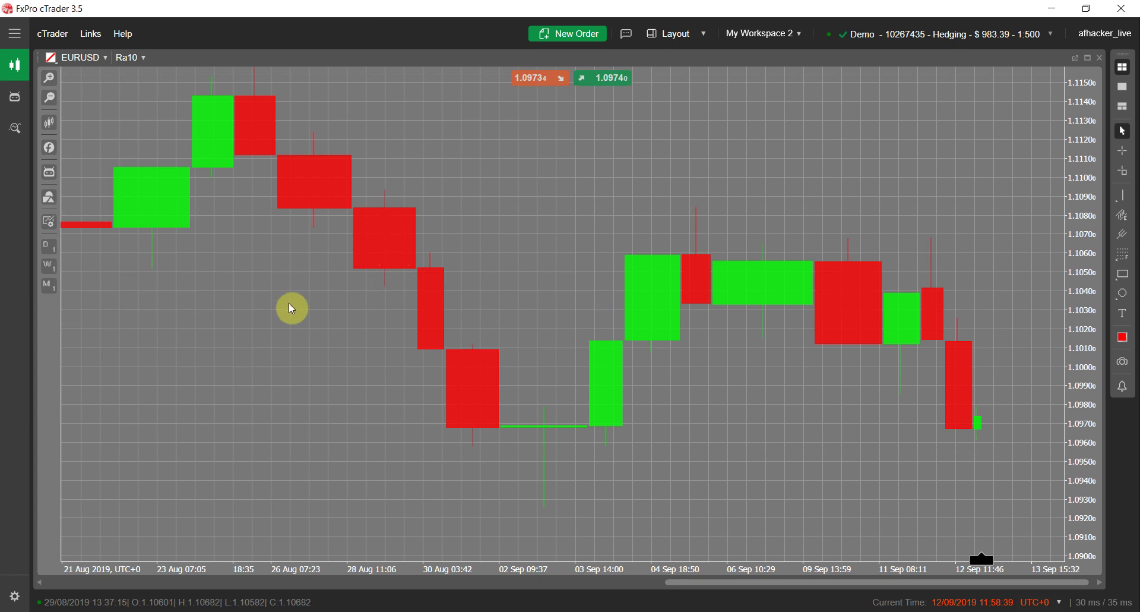
scroll(330, 299, up, 10)
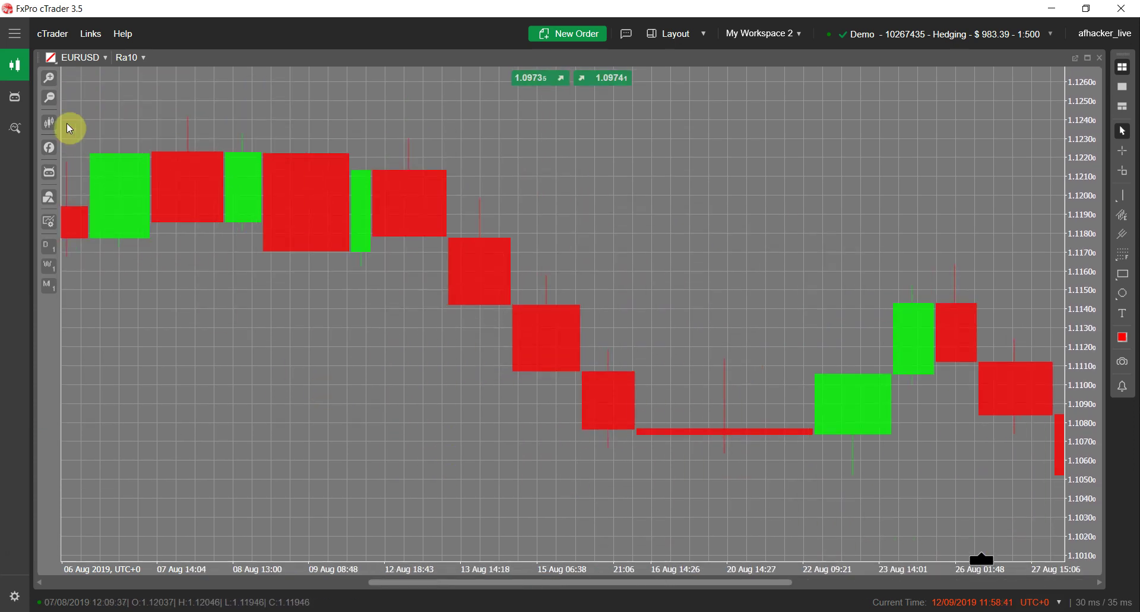
click(50, 96)
scroll(647, 378, up, 4)
drag(628, 437, 705, 501)
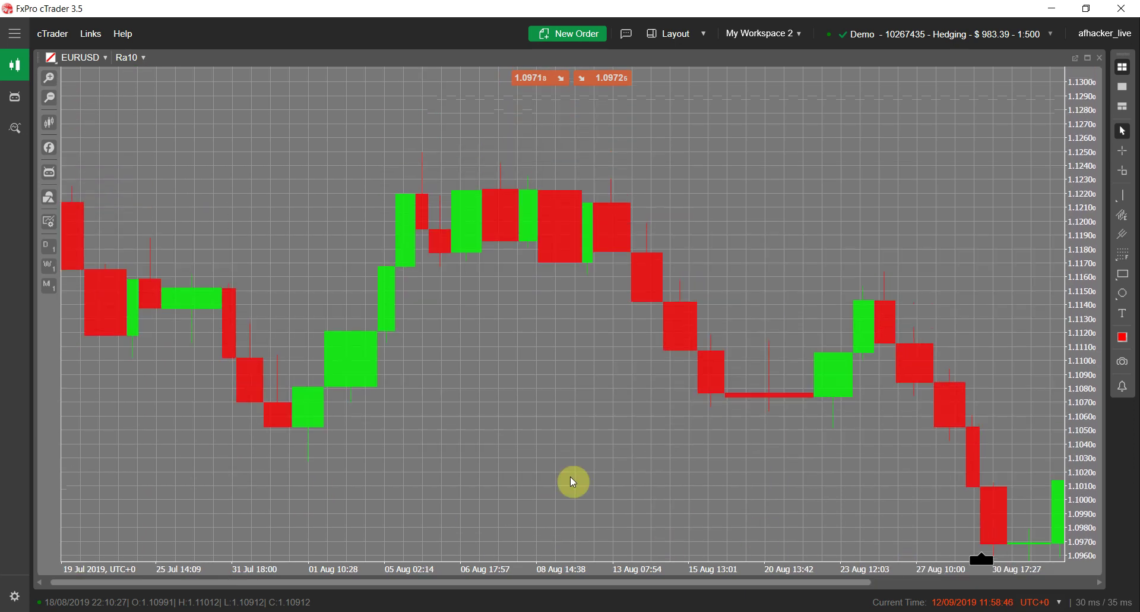
scroll(267, 456, up, 8)
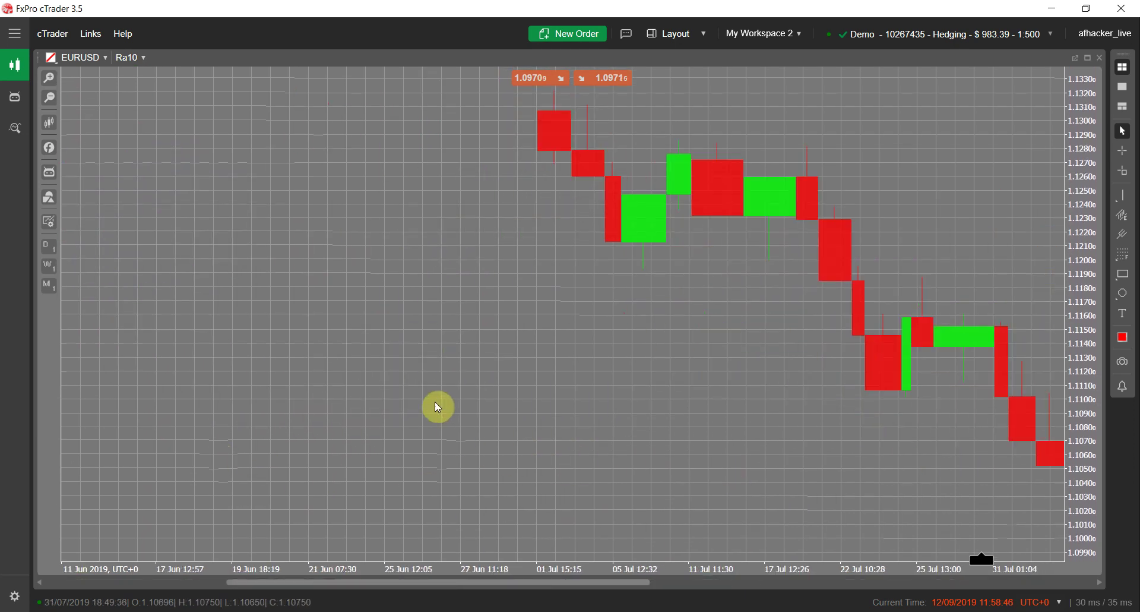
scroll(455, 438, up, 1)
Set the Custom Period Chart indicator's Max Bar Number to 100 and apply the change.
right_click(456, 435)
mouse_move(493, 437)
mouse_move(416, 435)
click(337, 433)
double_click(566, 200)
text(100)
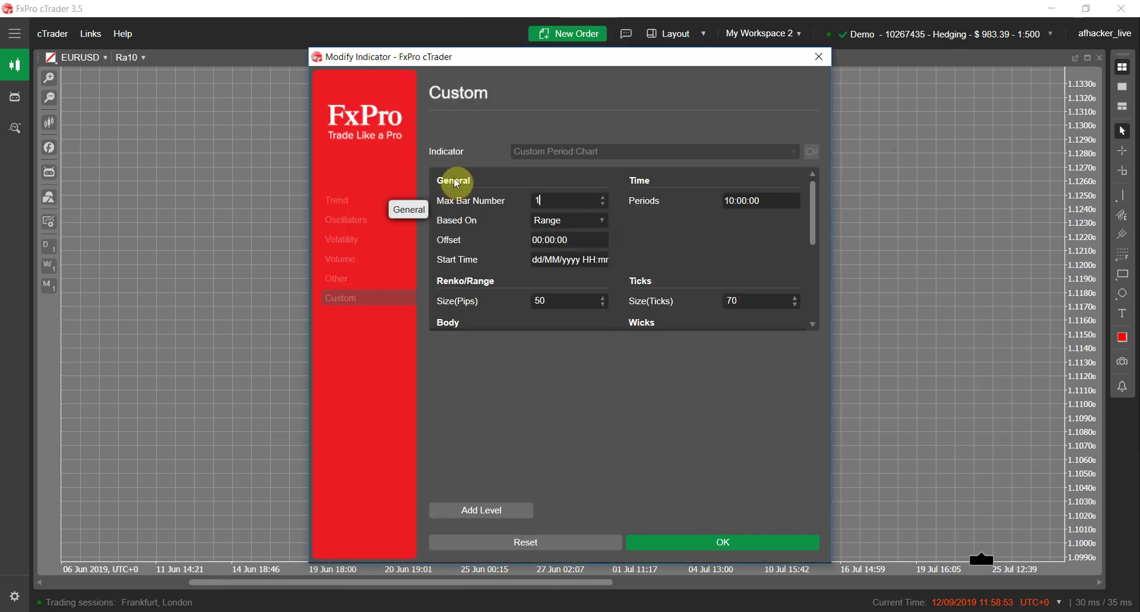
click(711, 545)
Examine the extended history of custom range candles between mid-April and the latest September bar.
drag(426, 497, 621, 255)
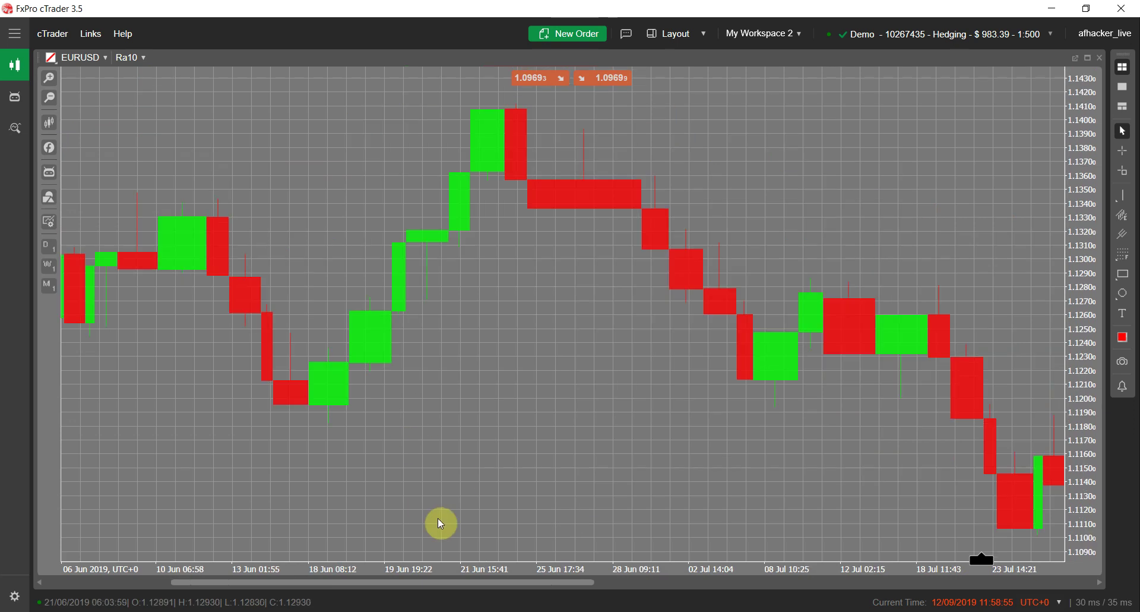
drag(326, 341, 705, 358)
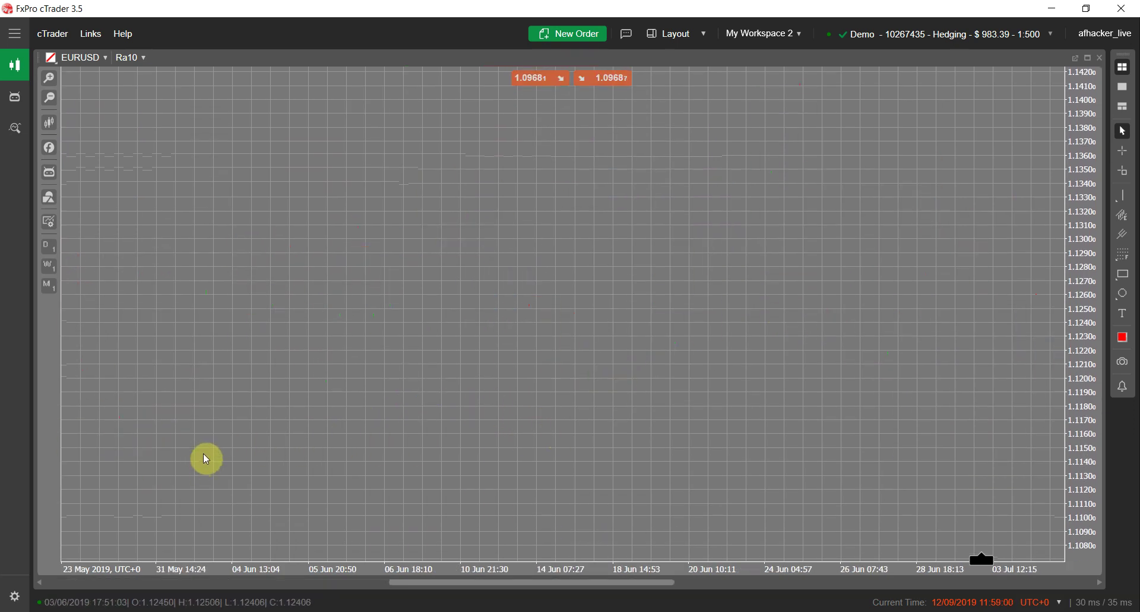
drag(205, 452, 597, 432)
scroll(600, 429, down, 10)
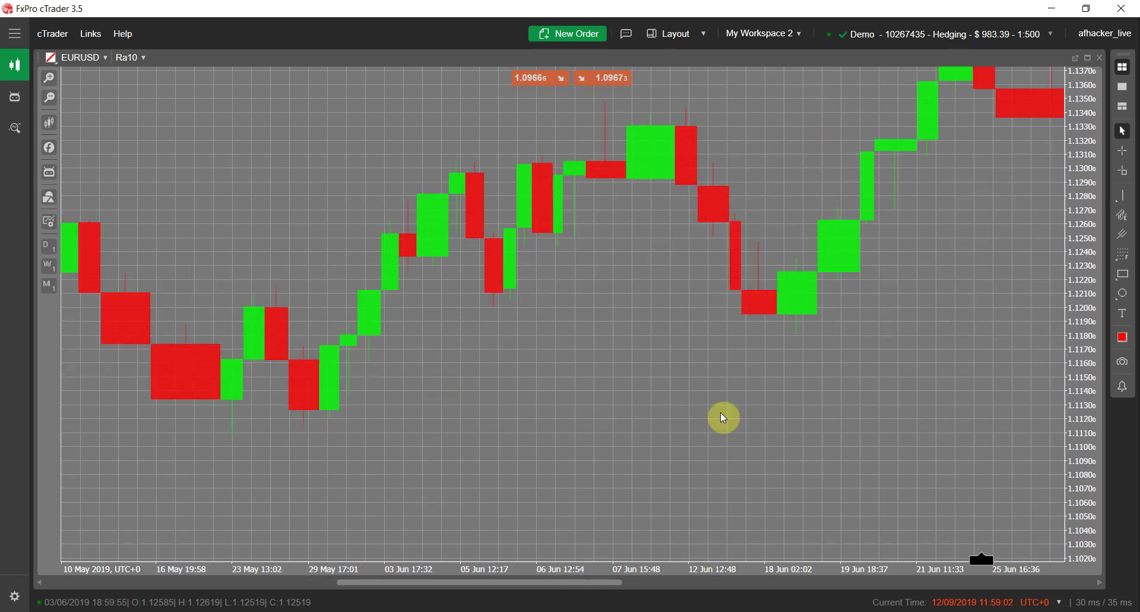
click(49, 98)
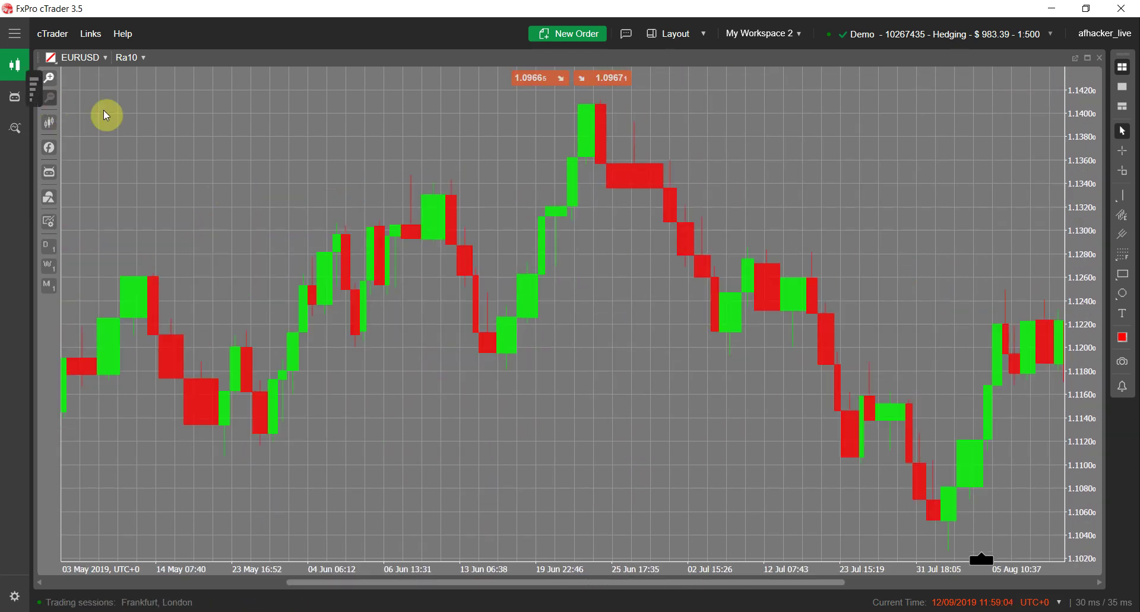
scroll(472, 369, down, 5)
scroll(693, 437, down, 5)
scroll(483, 469, up, 2)
drag(915, 588, 376, 576)
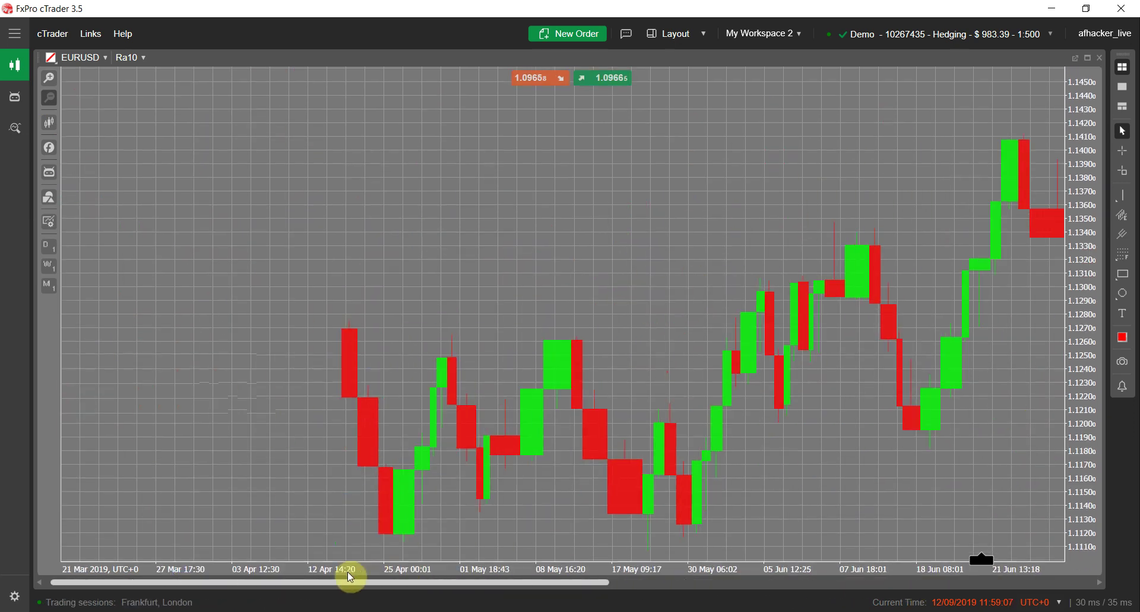
drag(561, 564, 1040, 526)
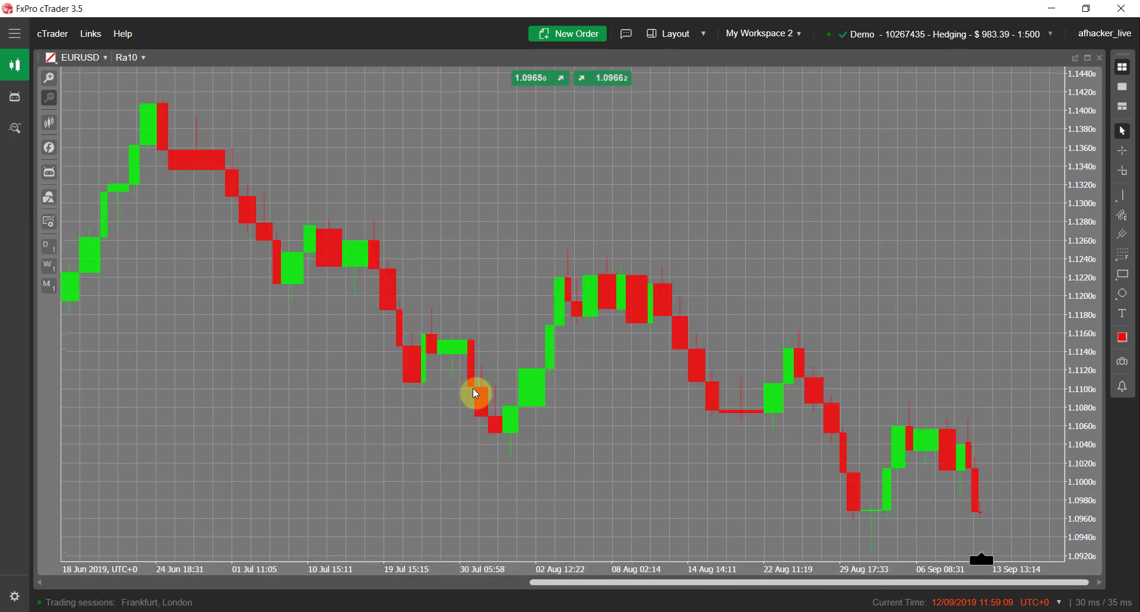
drag(693, 588, 350, 557)
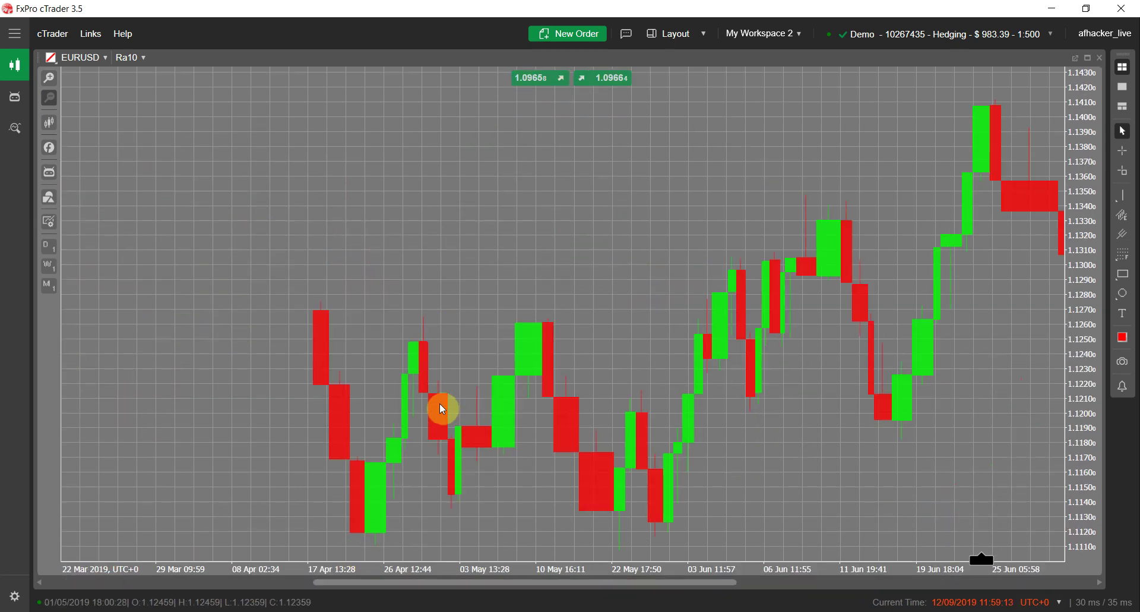
Set the Custom Period Chart indicator's Max Bar Number to 1000 and apply the change.
right_click(406, 356)
mouse_move(382, 486)
mouse_move(196, 488)
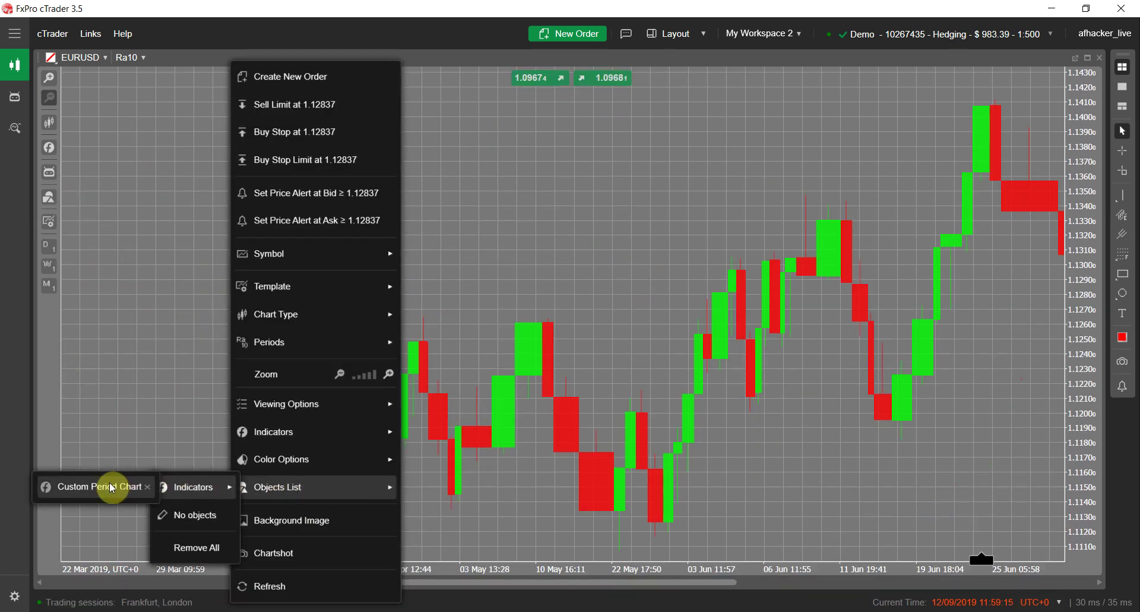
click(112, 488)
drag(538, 201, 517, 205)
text(1000)
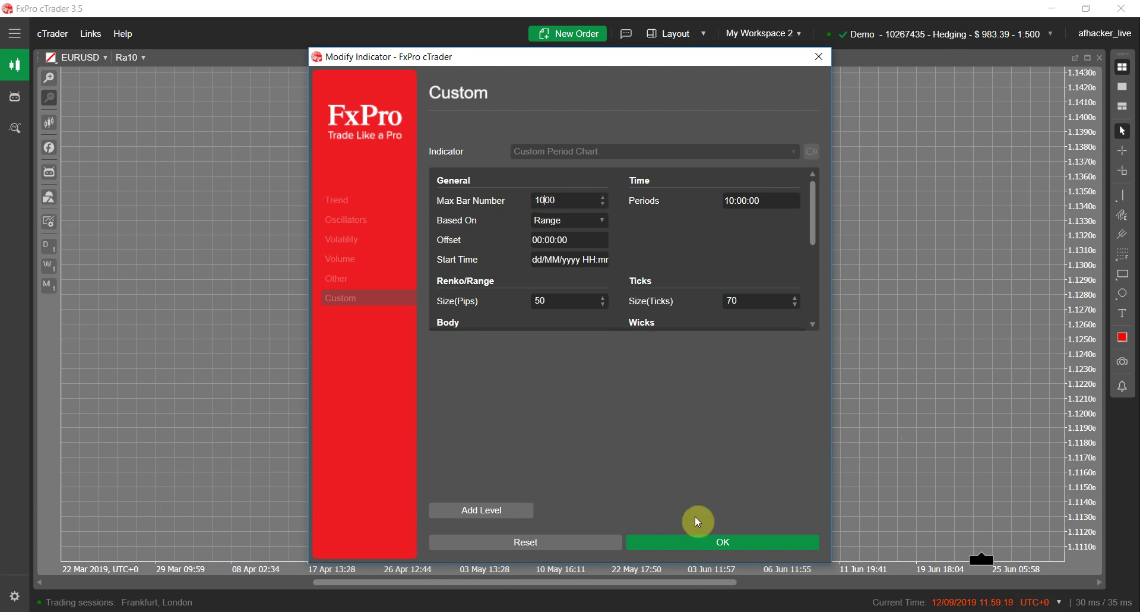
click(701, 546)
Examine the range candle history between late January and the latest September bar, and review the indicator's current settings.
drag(666, 584, 309, 558)
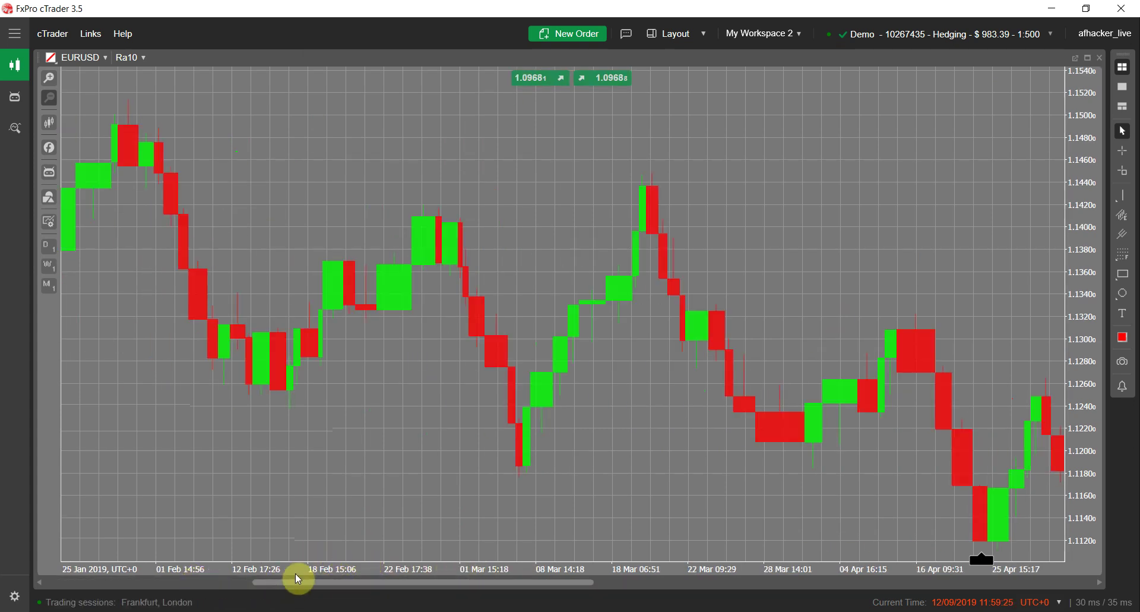
drag(298, 580, 957, 565)
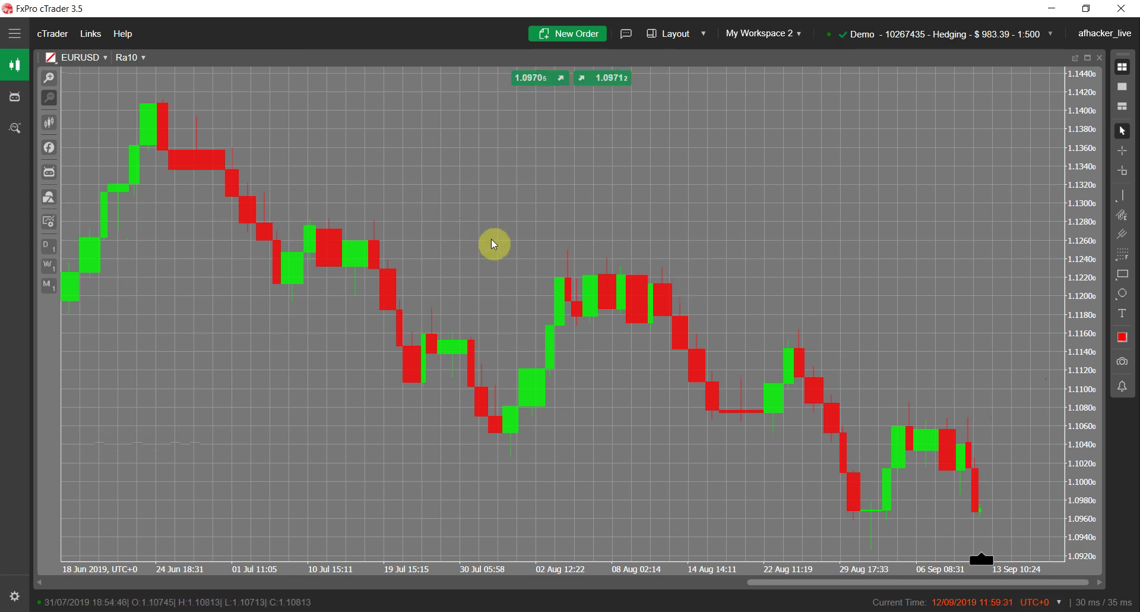
right_click(551, 196)
mouse_move(407, 487)
mouse_move(315, 487)
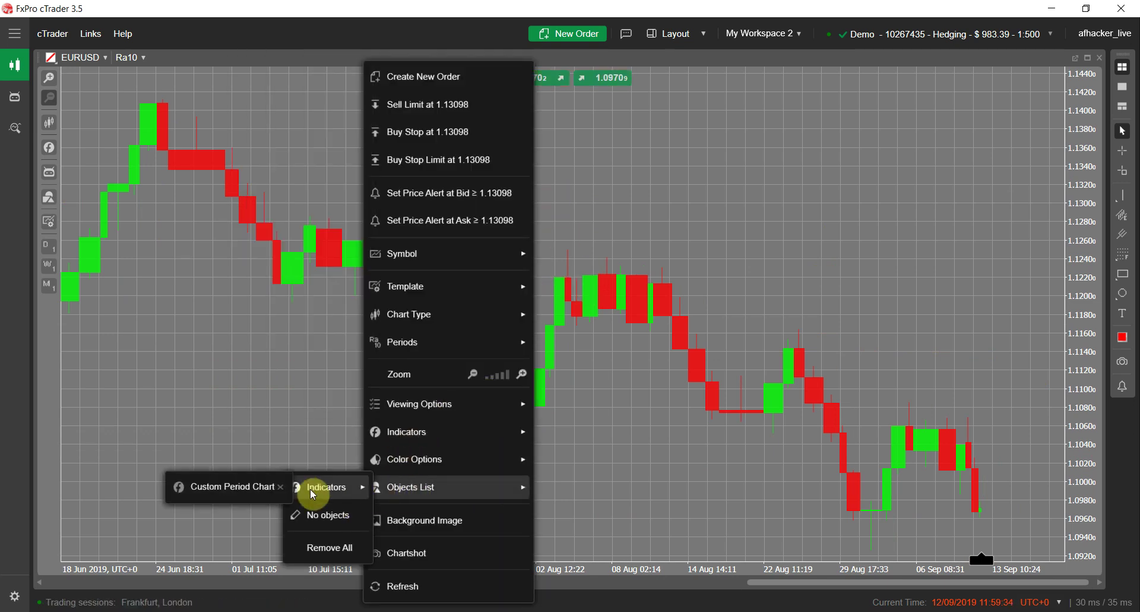
click(247, 486)
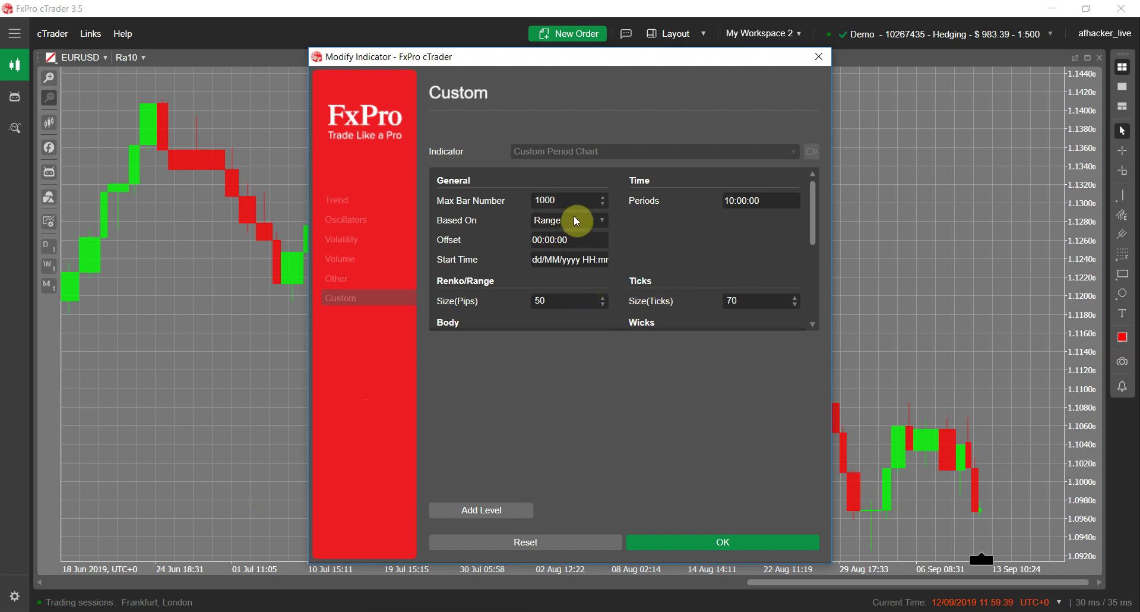
click(691, 540)
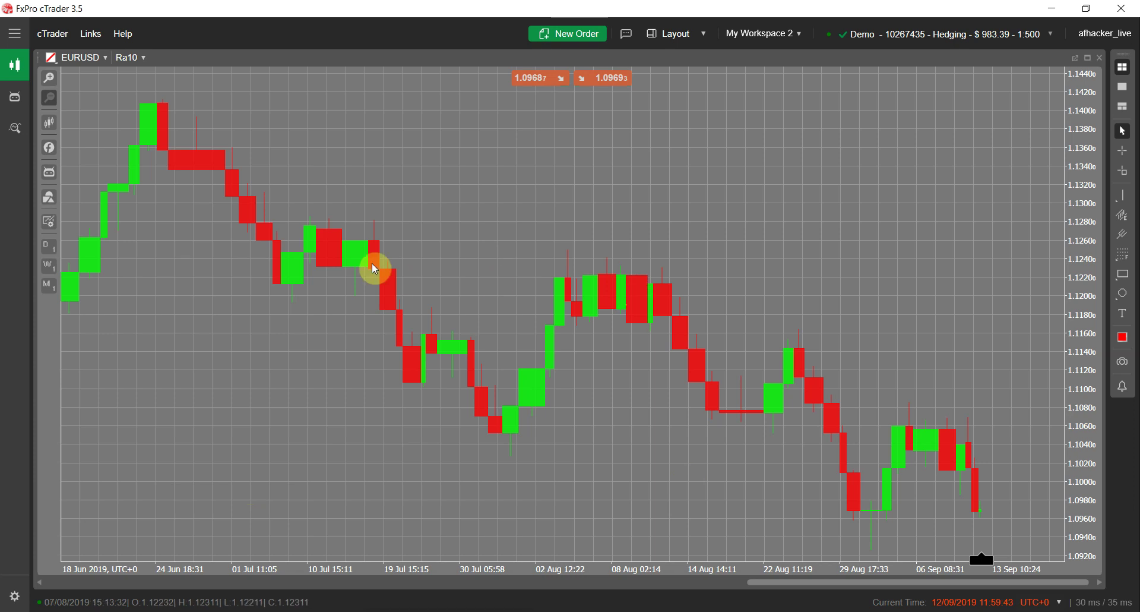
Start adding a second Custom Period Chart indicator based on Range, with a Renko/Range size of 100 pips.
click(49, 147)
click(127, 187)
click(569, 221)
click(552, 289)
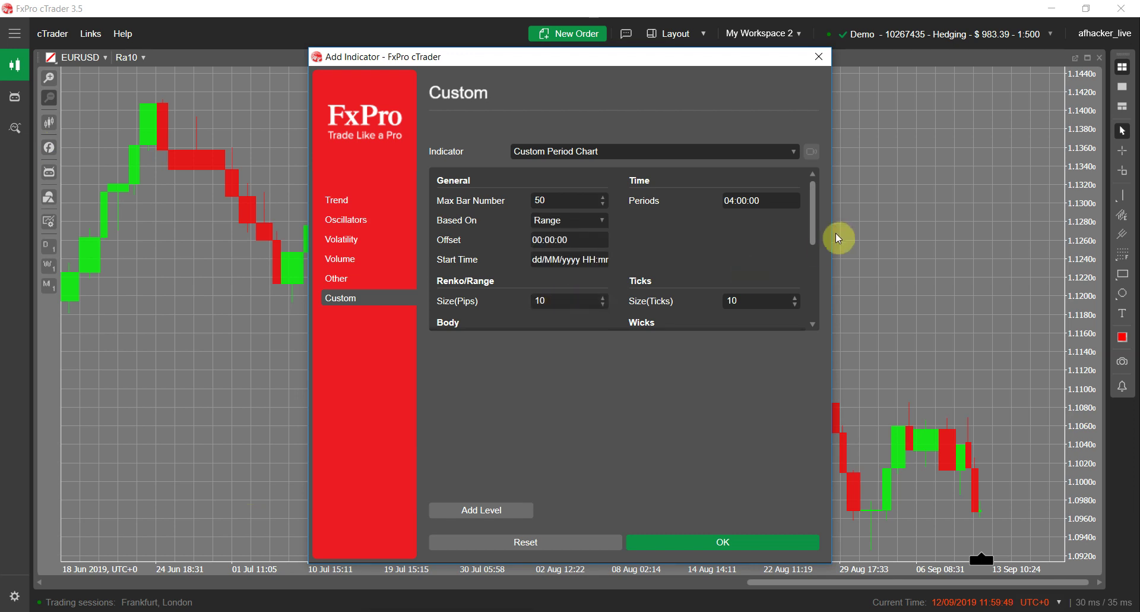
scroll(822, 235, down, 1)
double_click(560, 264)
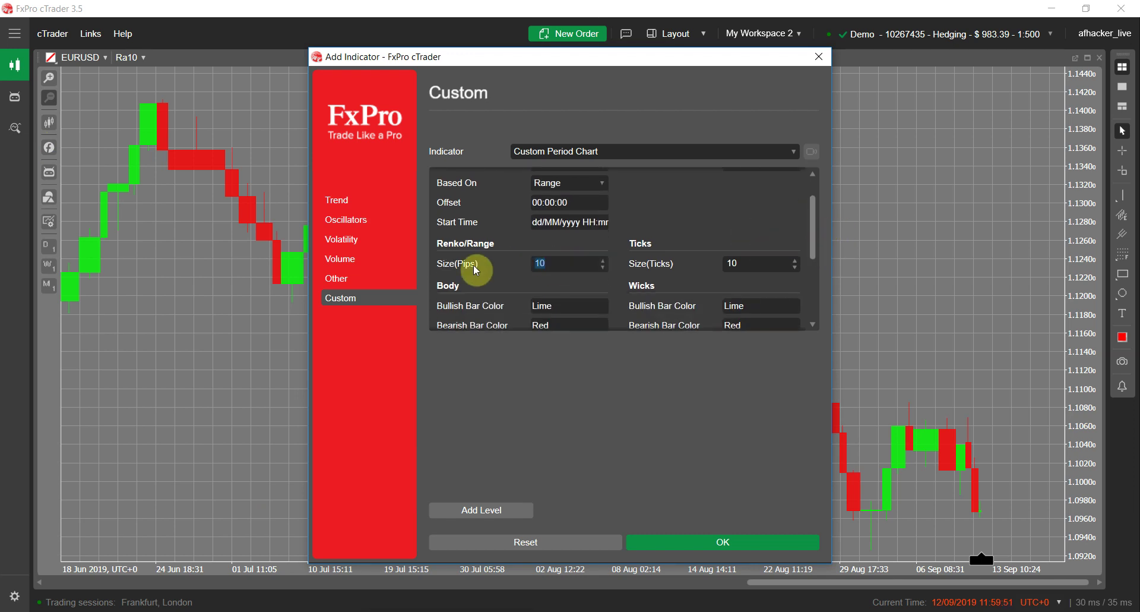
text(100)
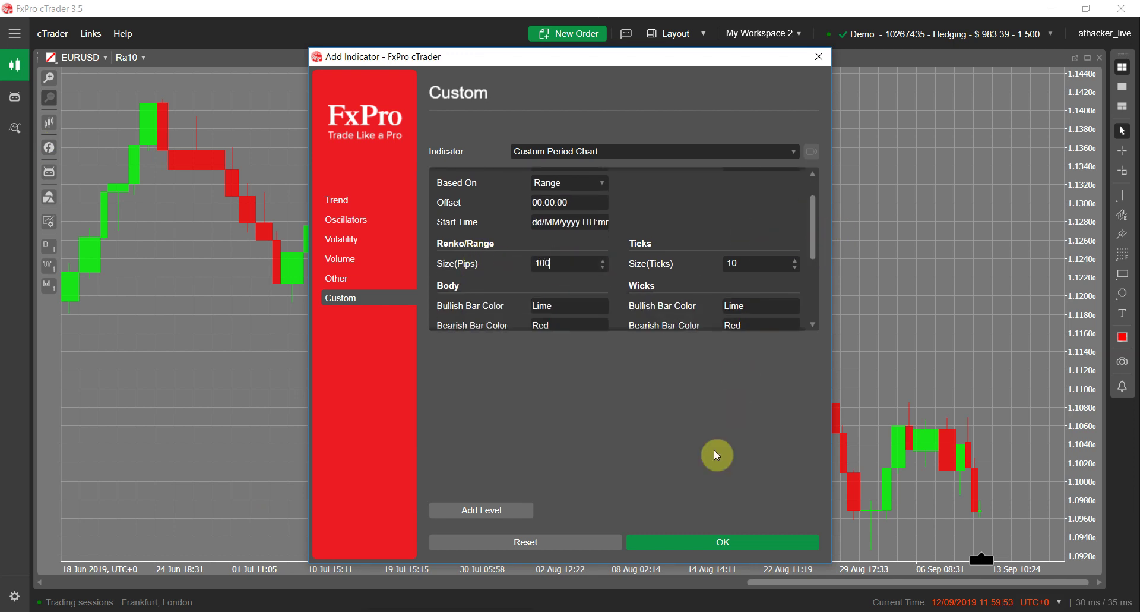
Set the second indicator's Body colors to White for bullish bars and Black for bearish bars.
drag(815, 261, 814, 303)
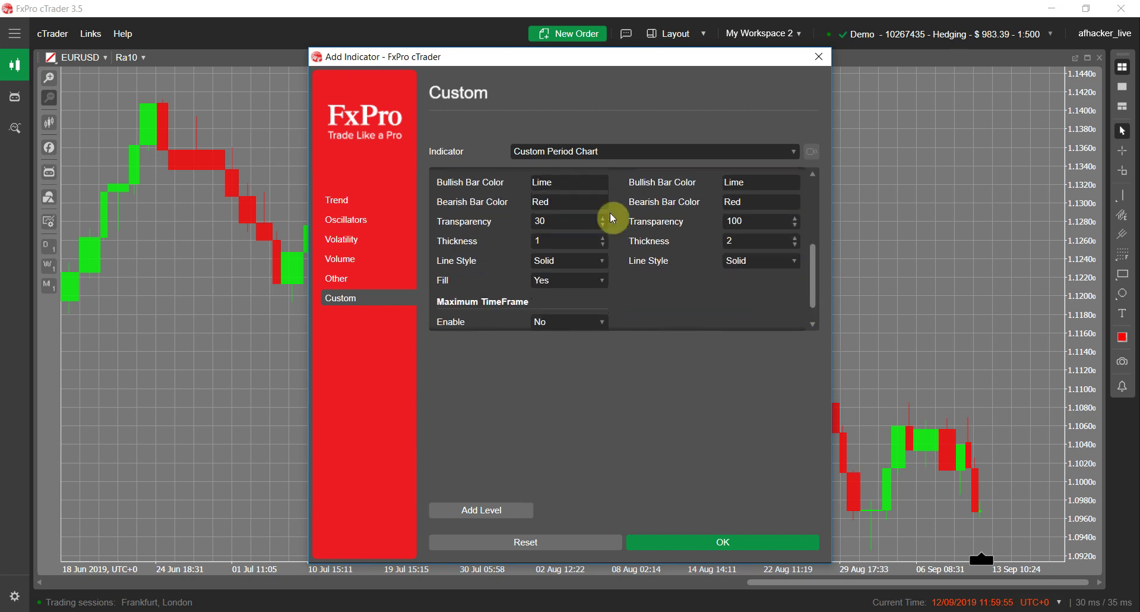
text(White)
click(579, 202)
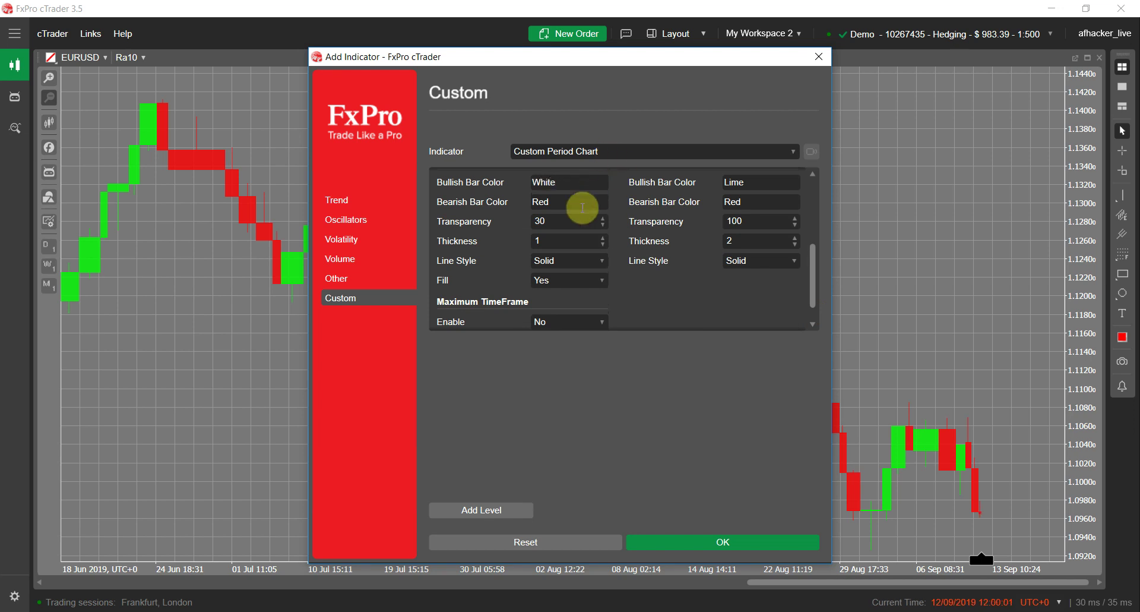
text(Black)
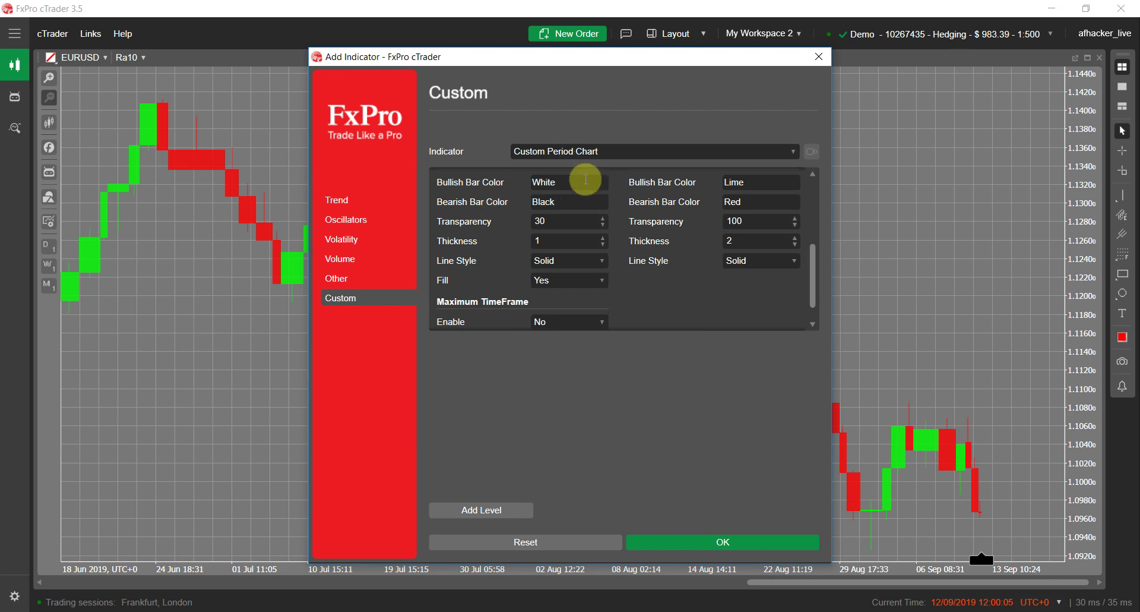
Set the second indicator's Wicks colors to White for bullish bars and Black for bearish bars.
click(754, 186)
text(White)
click(592, 204)
click(776, 208)
text(Black)
click(604, 219)
click(603, 224)
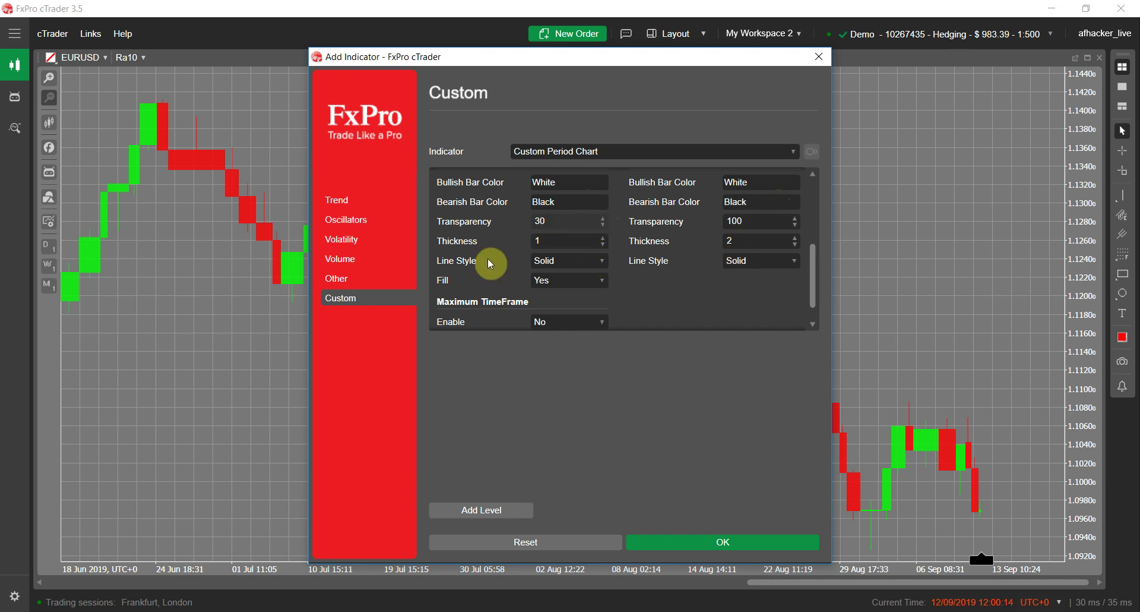
Add the configured second indicator to the chart and examine its overlaid candles back to late April.
scroll(815, 293, down, 1)
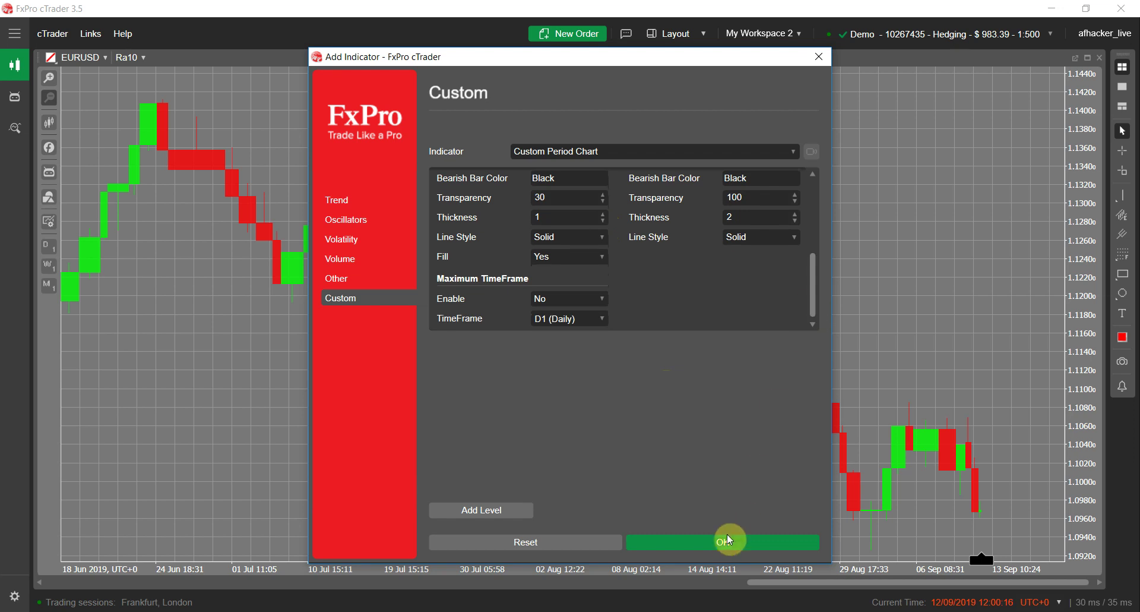
drag(814, 294, 811, 240)
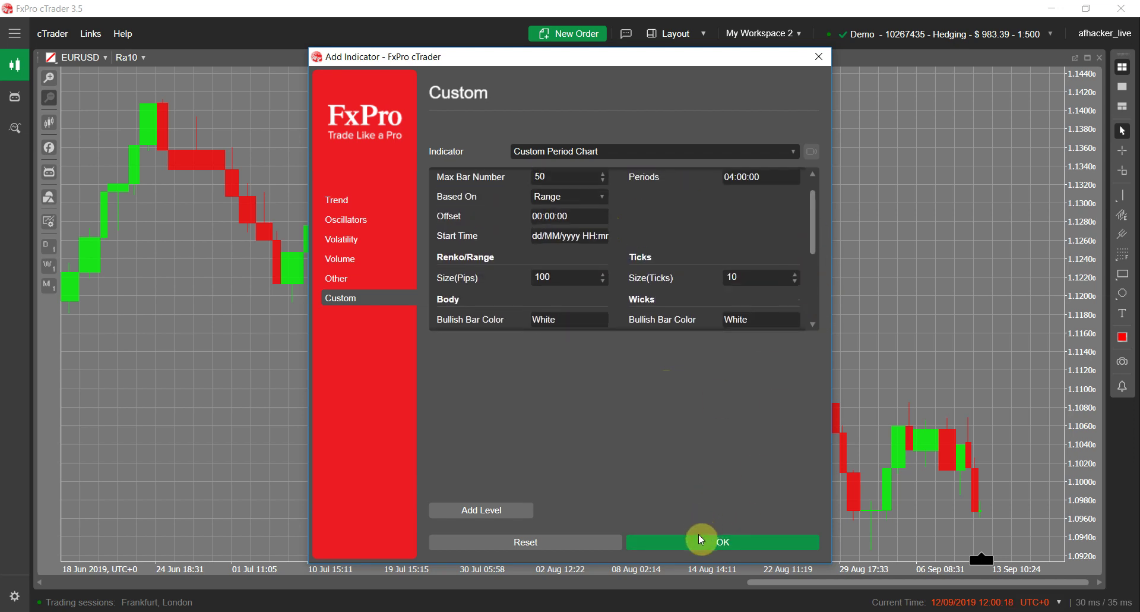
click(700, 534)
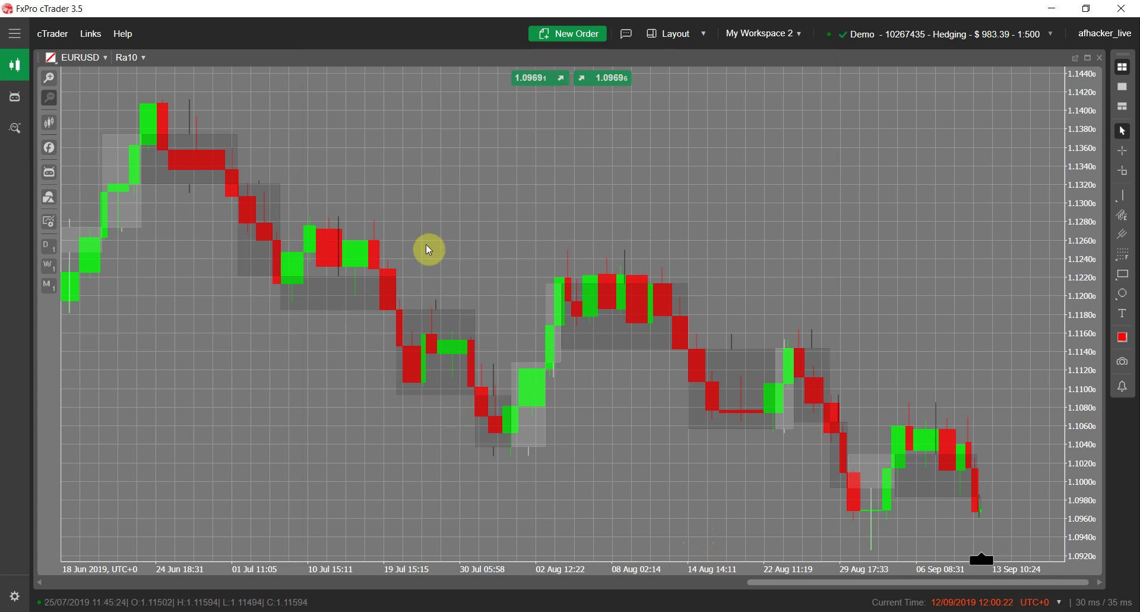
drag(467, 224, 718, 276)
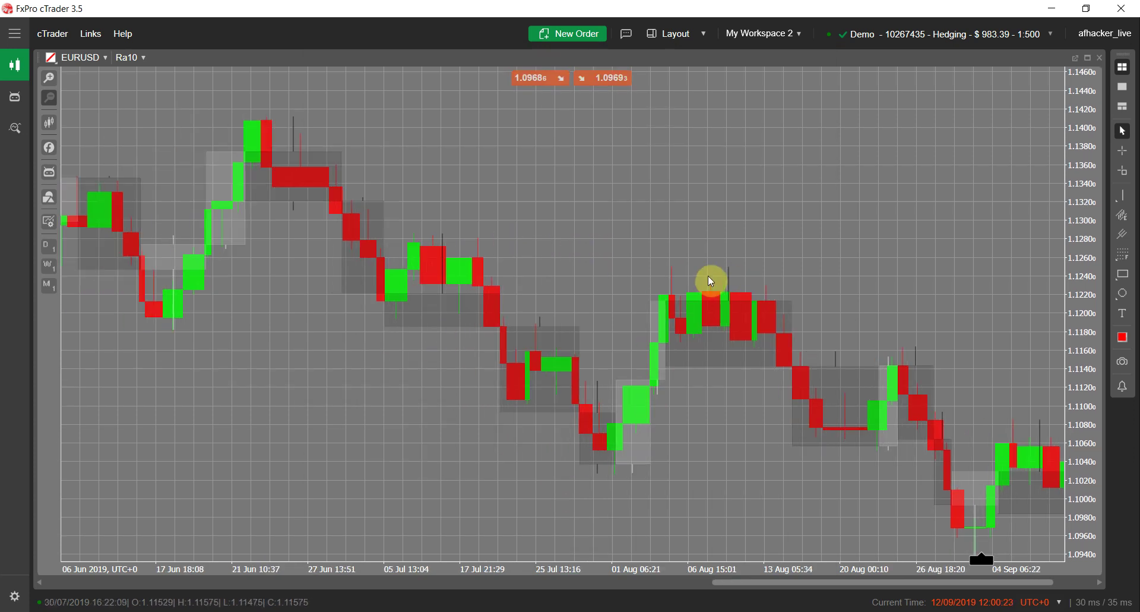
drag(387, 420, 703, 455)
Raise the Body Transparency of the 100-pip Custom Period Chart indicator to 72 and apply the change.
right_click(390, 233)
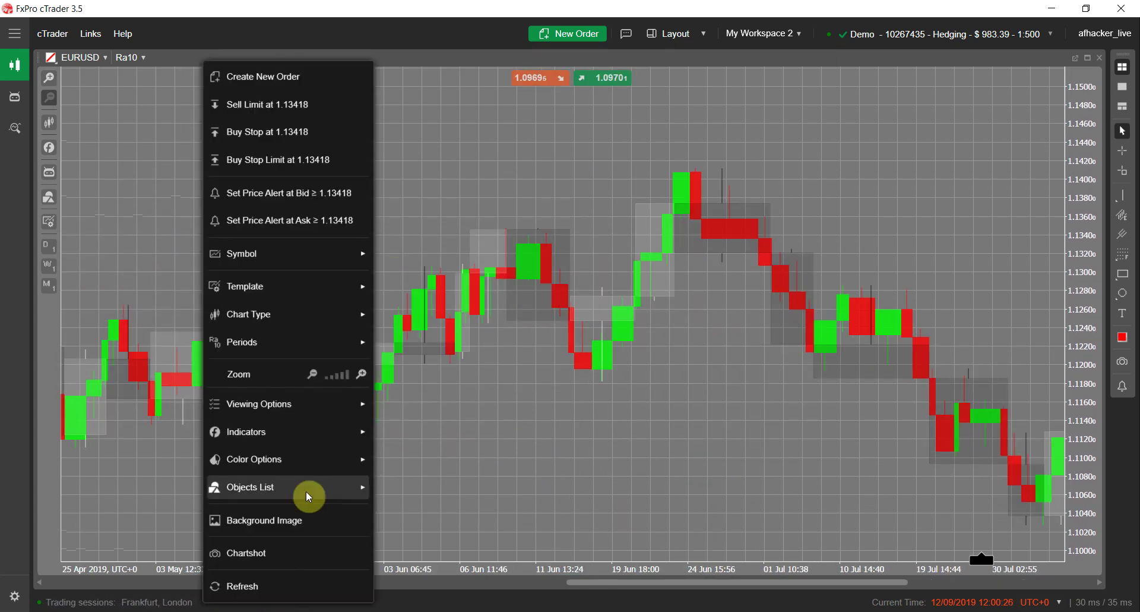
mouse_move(322, 492)
mouse_move(188, 487)
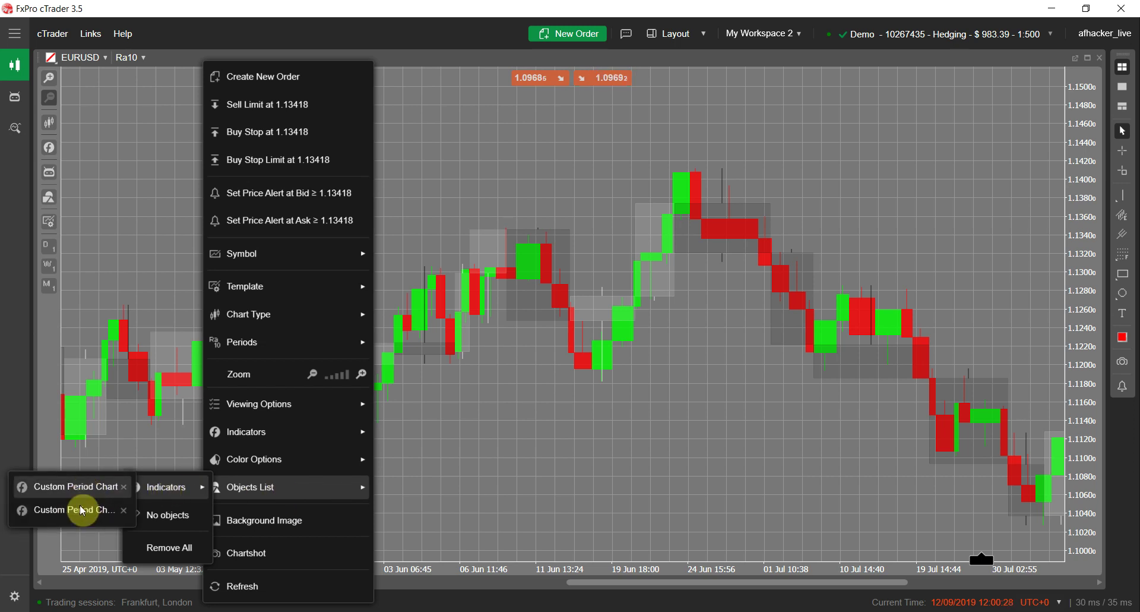
click(285, 471)
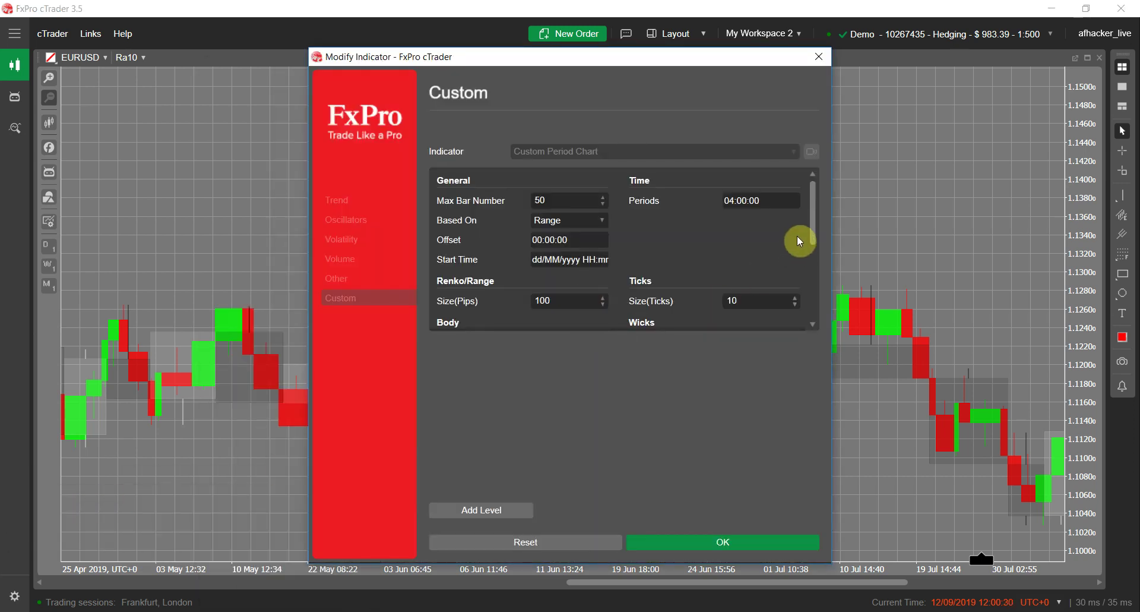
drag(815, 218, 812, 272)
click(604, 269)
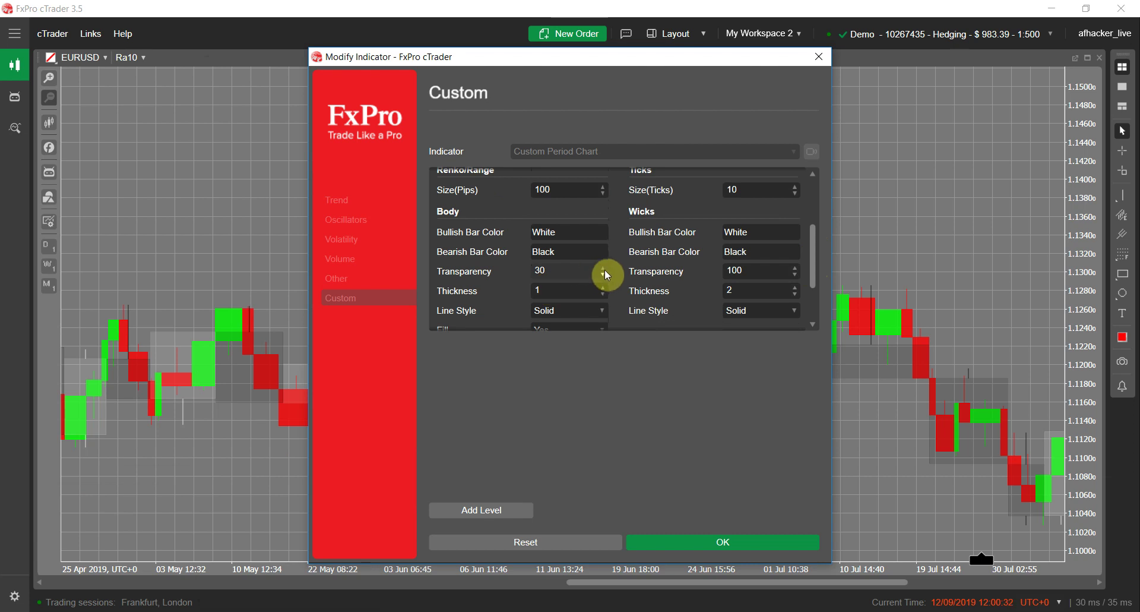
click(604, 269)
click(604, 269)
click(604, 268)
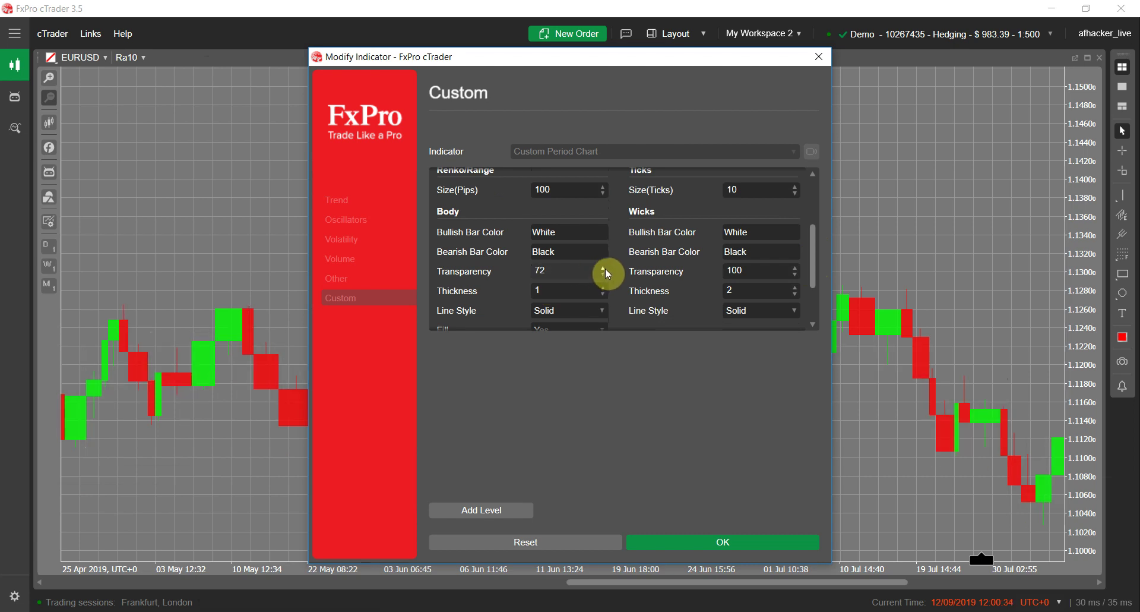
click(675, 541)
Examine the more opaque 100-pip candles over the 50-pip range candles between late January and September.
scroll(499, 484, up, 5)
scroll(511, 493, down, 5)
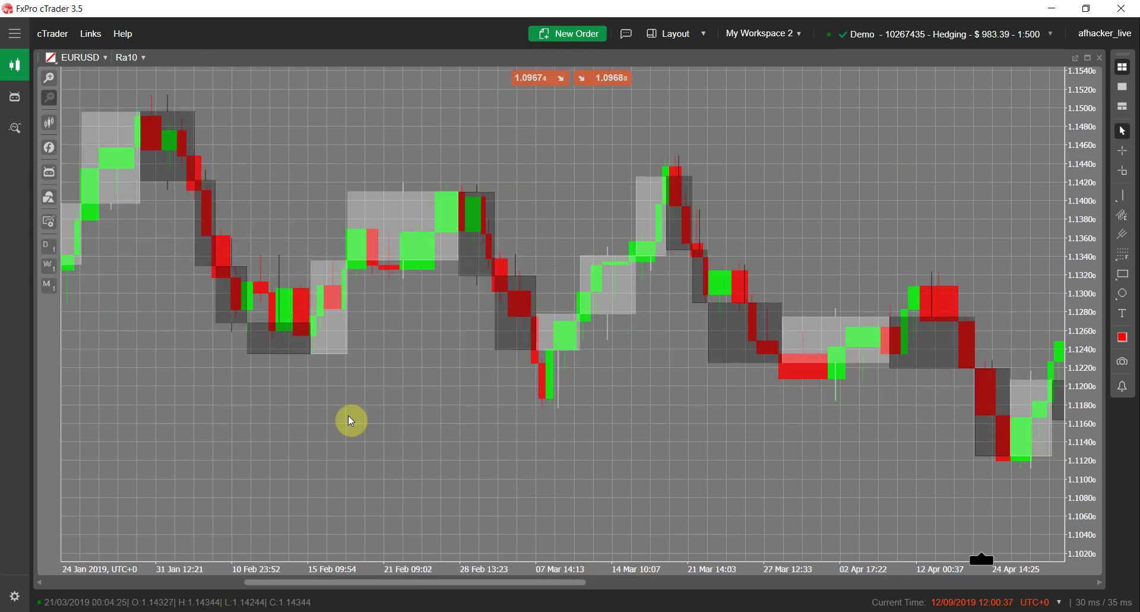
scroll(713, 473, down, 8)
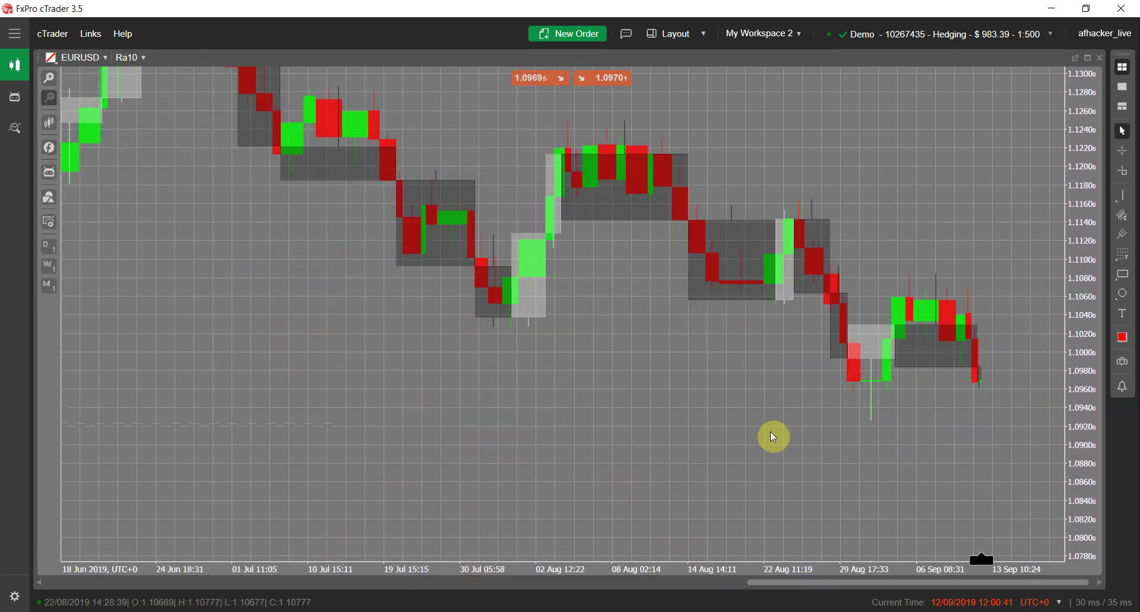
scroll(659, 503, up, 2)
scroll(379, 423, up, 1)
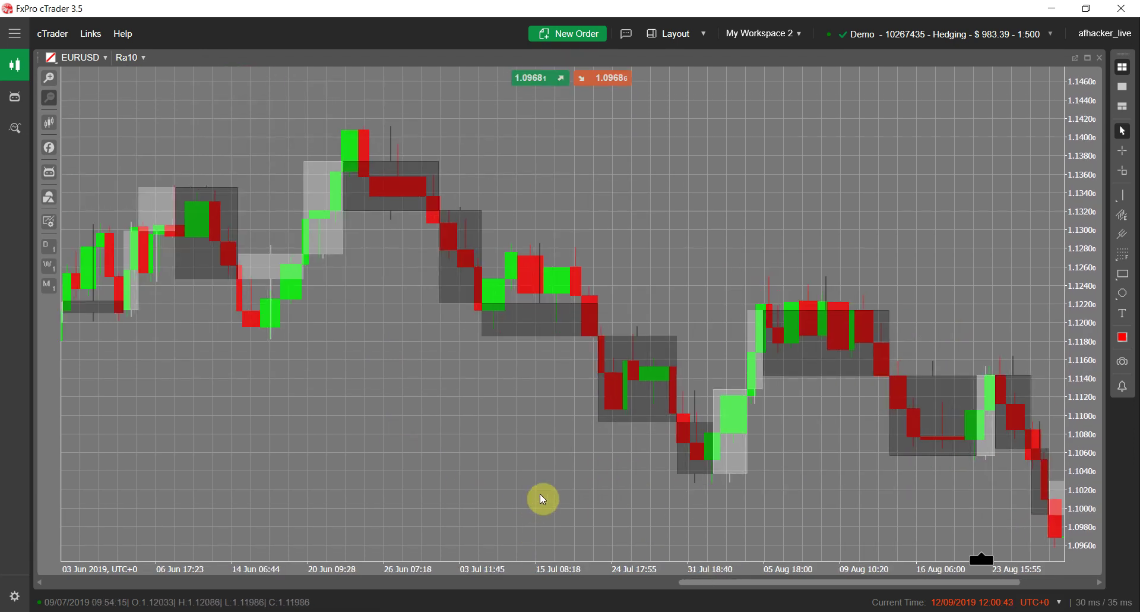